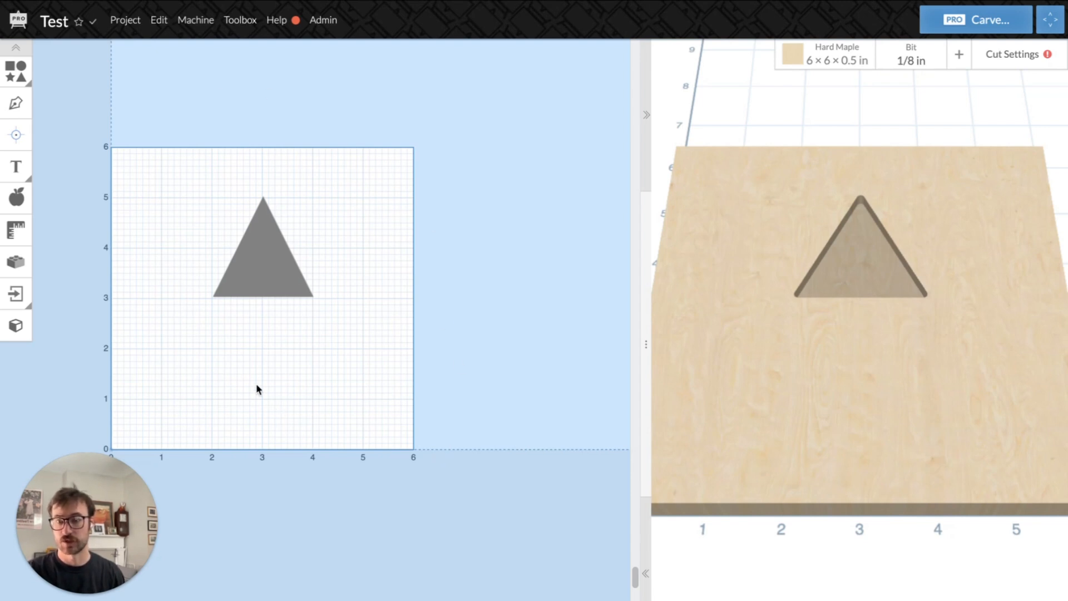
- Resize the triangle freehand, enlarging it to about 5.47 by 3.66 in and shrinking it to about 3.62 by 2.43 in
{"action": "left_click", "coordinate": [260, 275]}
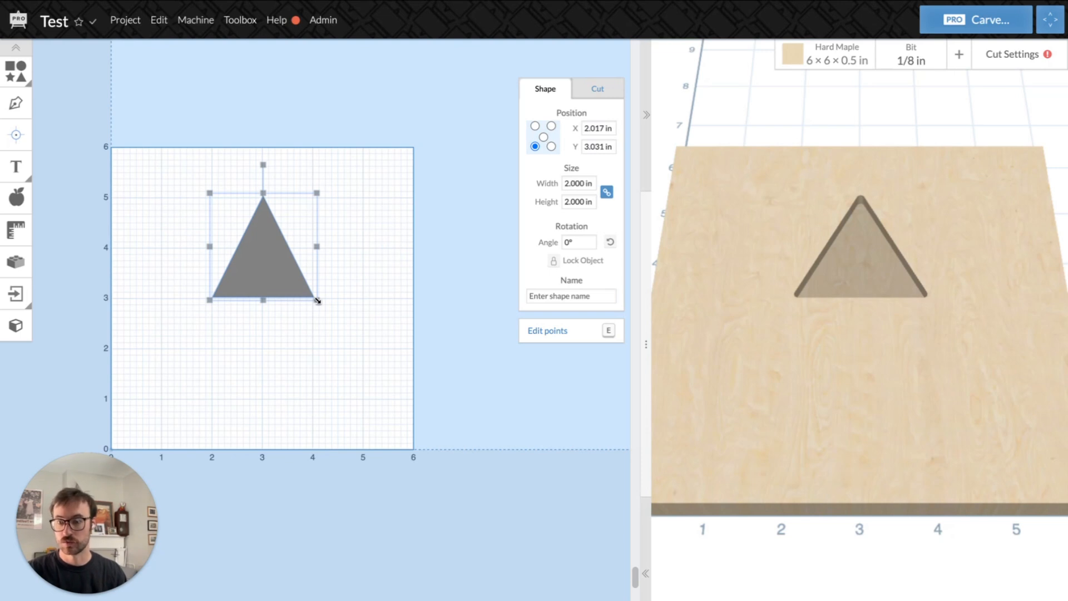
{"action": "left_click_drag", "start_coordinate": [317, 301], "coordinate": [401, 384]}
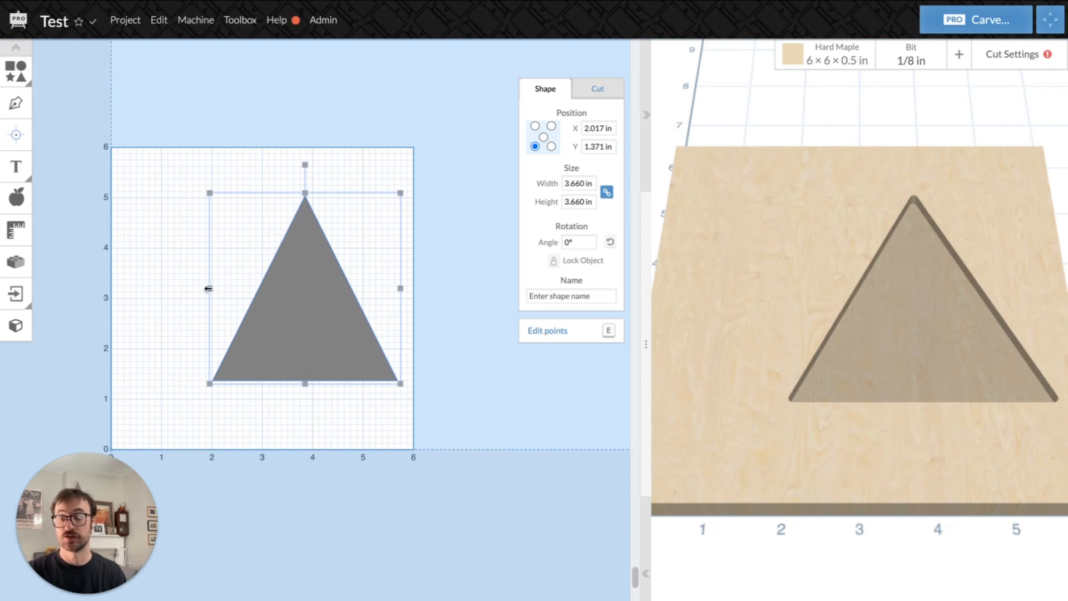
{"action": "left_click_drag", "start_coordinate": [208, 288], "coordinate": [118, 289]}
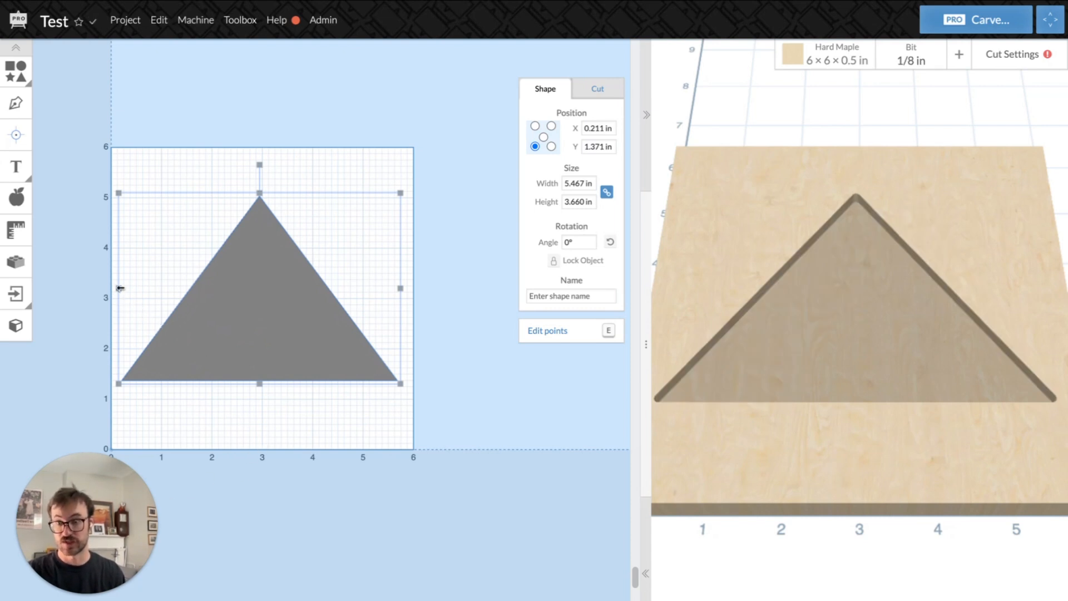
{"action": "left_click_drag", "start_coordinate": [118, 193], "coordinate": [212, 255]}
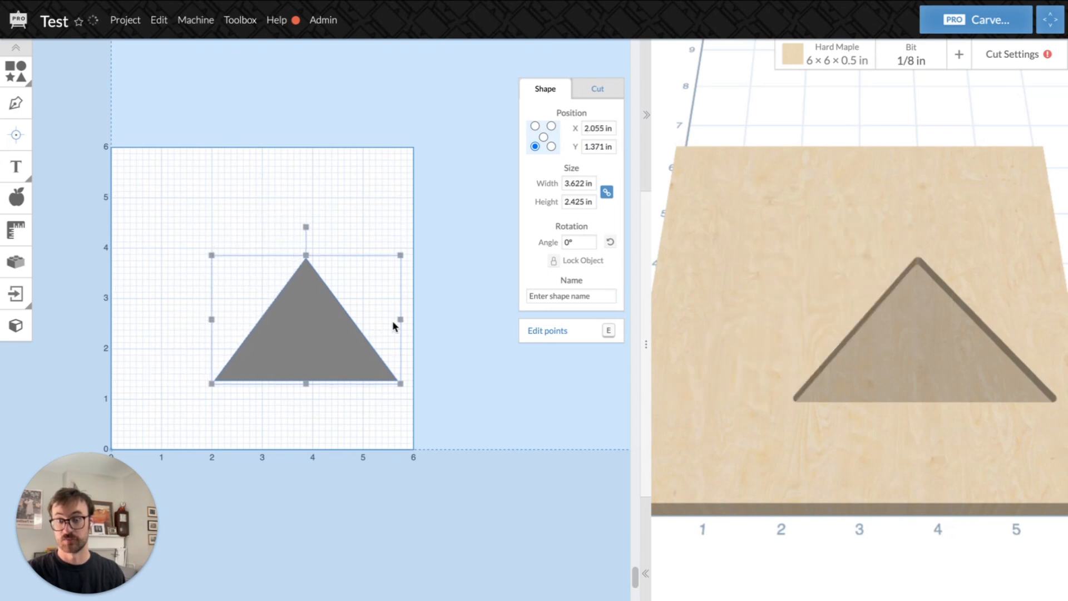
- Narrow the triangle to about 2.41 in wide and move it to about X 1.79 in, Y 2.72 in
{"action": "left_click_drag", "start_coordinate": [392, 321], "coordinate": [339, 320]}
{"action": "left_click_drag", "start_coordinate": [275, 369], "coordinate": [270, 278]}
{"action": "left_click", "coordinate": [272, 424]}
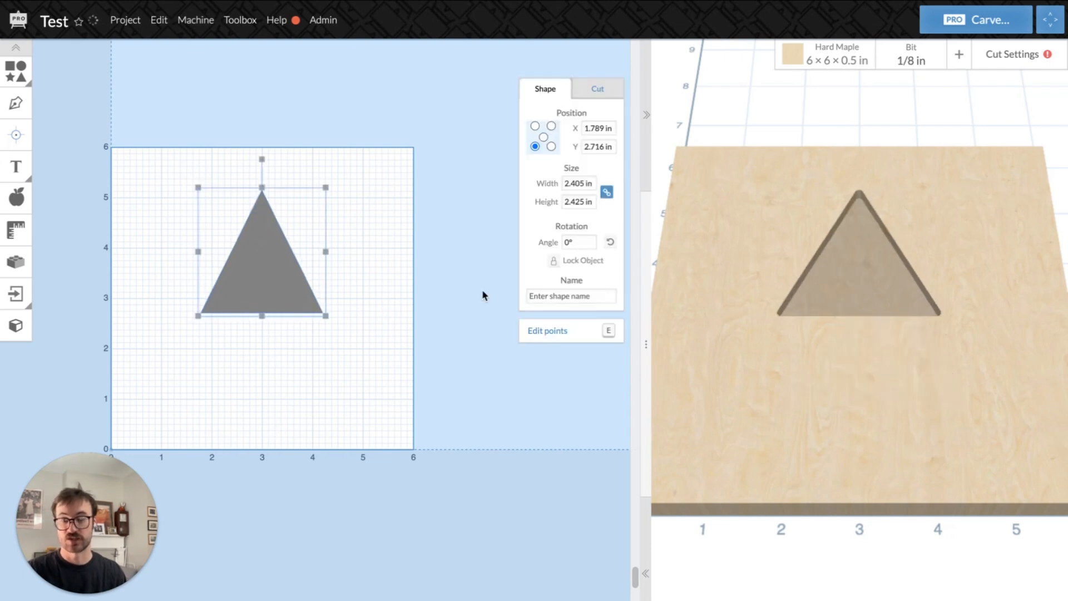
{"action": "left_click", "coordinate": [310, 386]}
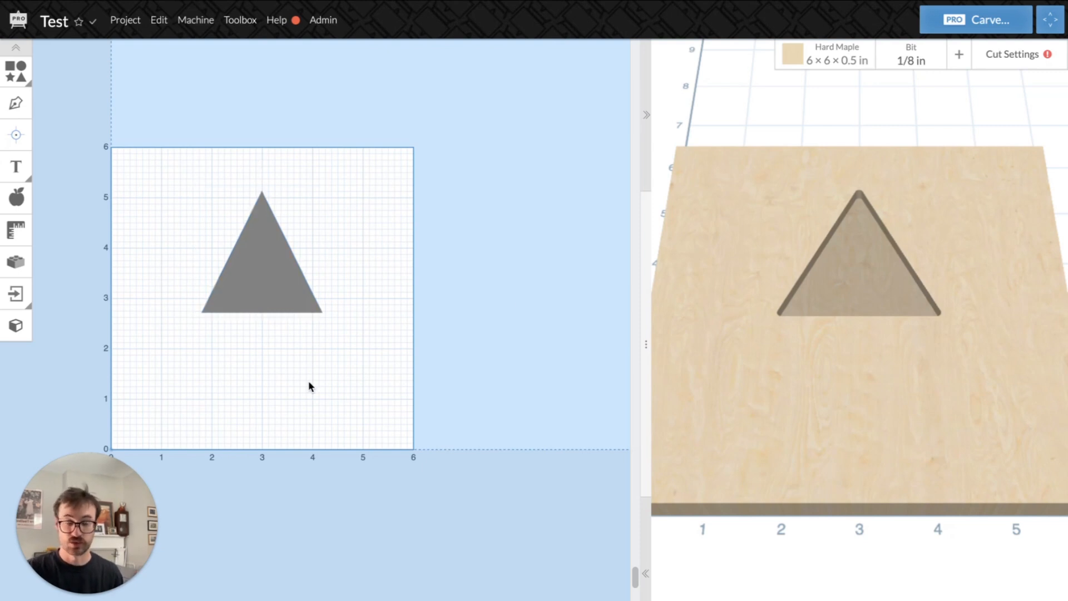
- Examine the triangle's cut depth and cut path settings, and return to its shape properties
{"action": "left_click", "coordinate": [251, 276]}
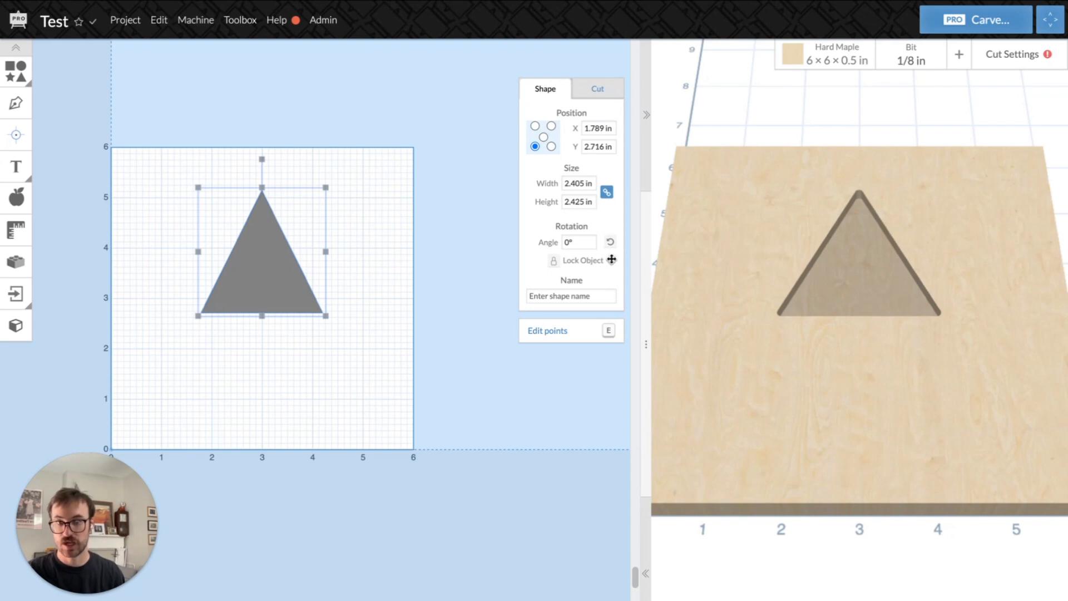
{"action": "left_click", "coordinate": [597, 91]}
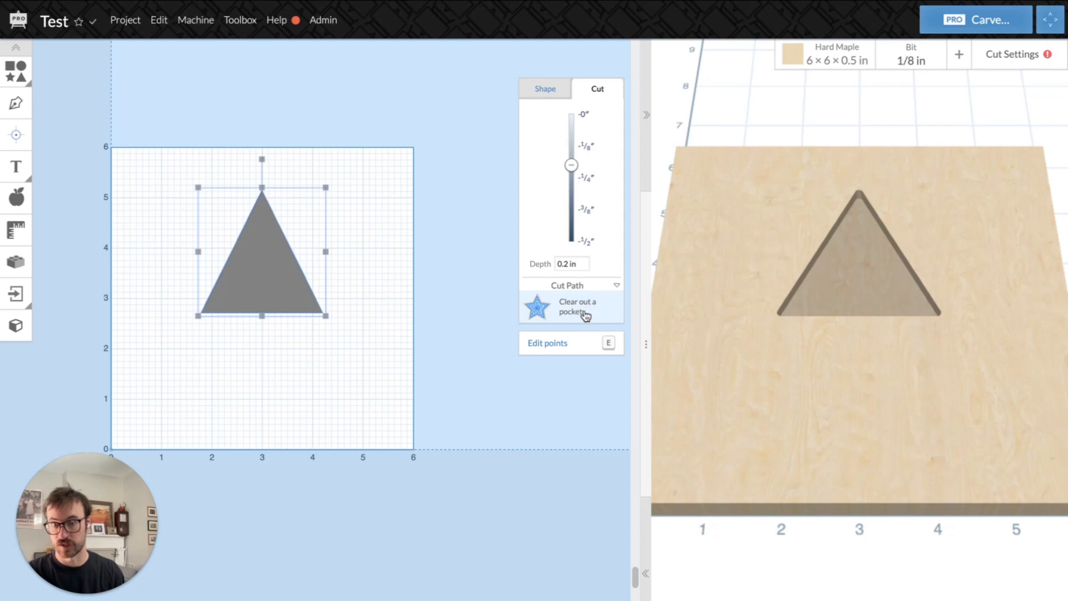
{"action": "left_click", "coordinate": [545, 89]}
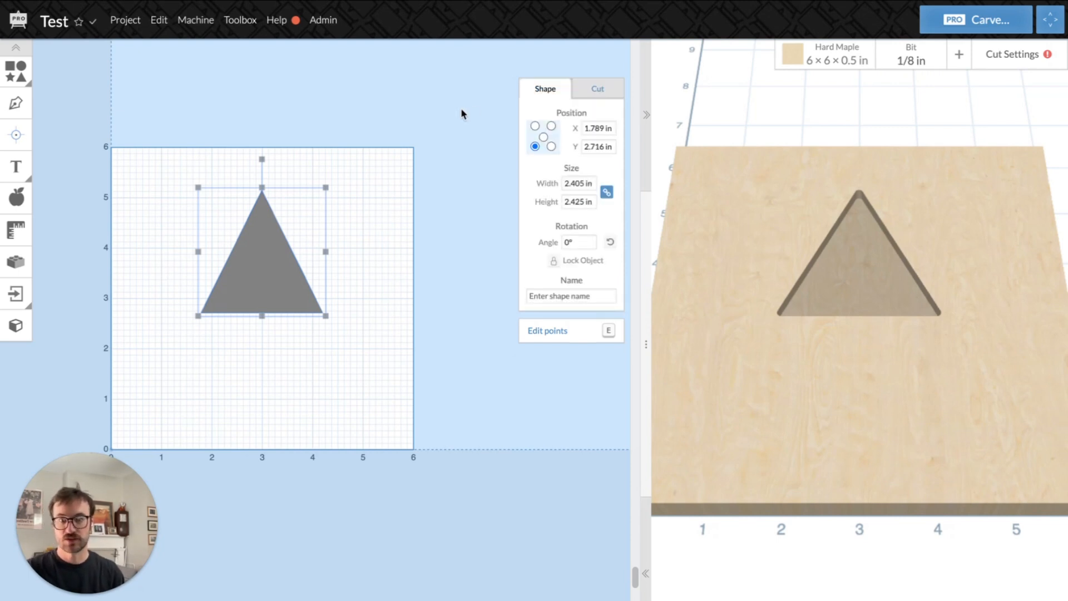
- Unlink the triangle's width and height, and set each to 4 in
{"action": "left_click", "coordinate": [606, 192]}
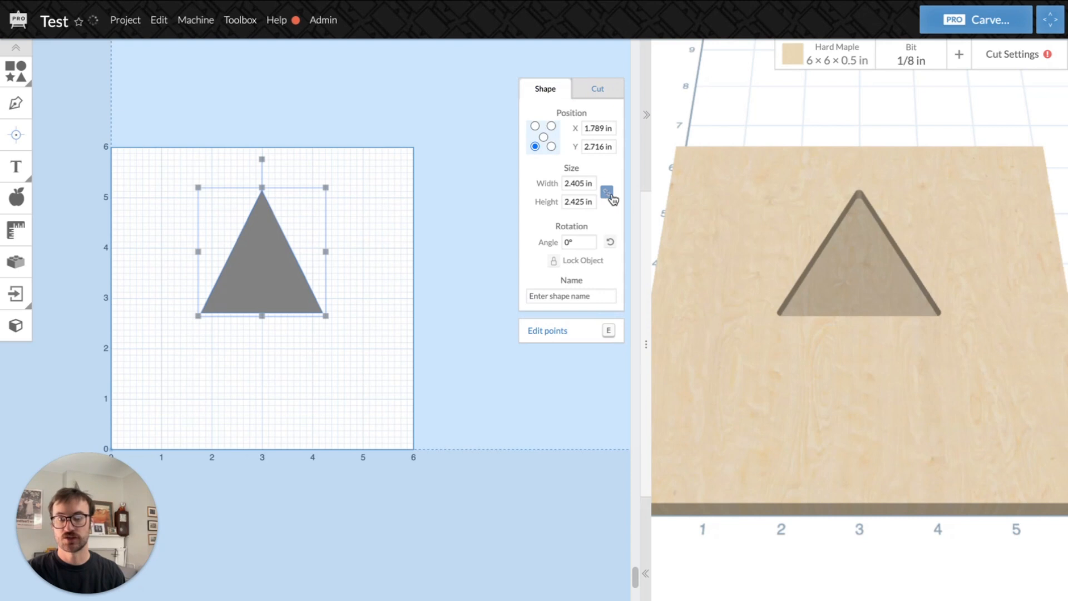
{"action": "left_click", "coordinate": [578, 183]}
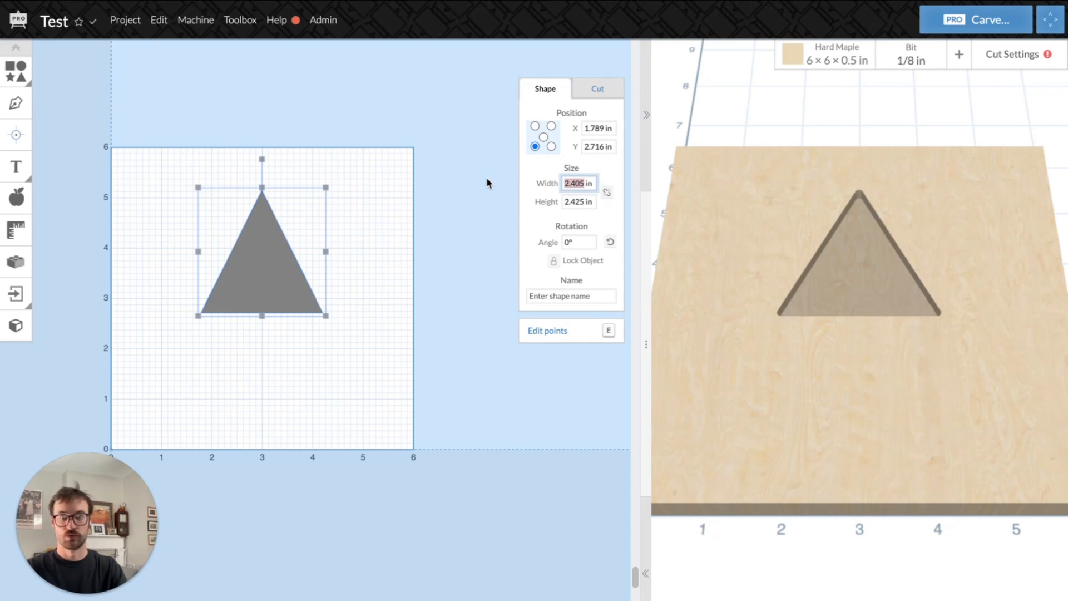
{"action": "key", "text": "BackSpace"}
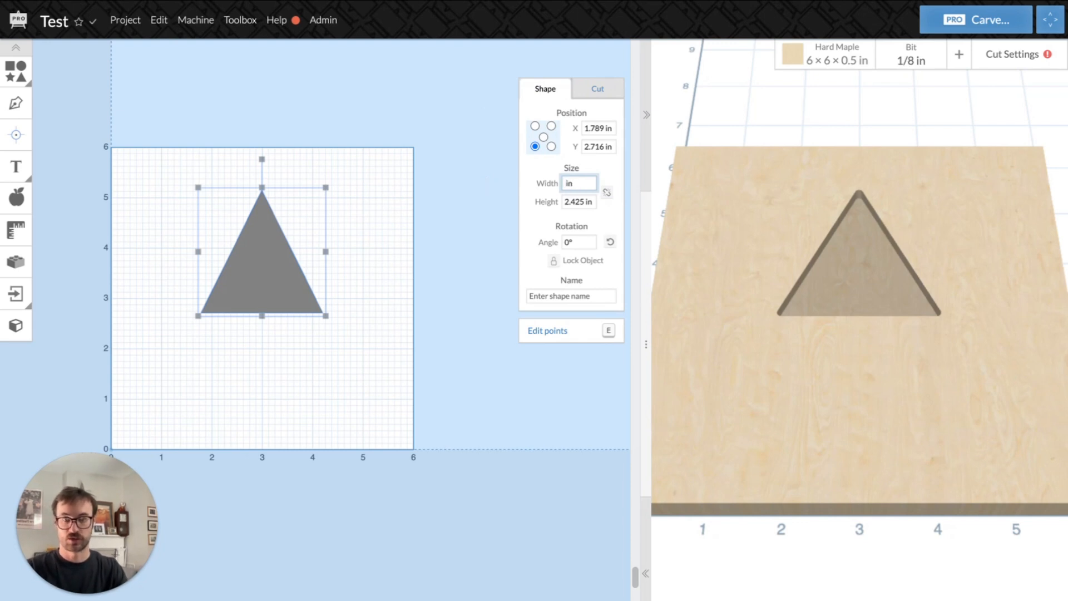
{"action": "type", "text": "4"}
{"action": "key", "text": "Return"}
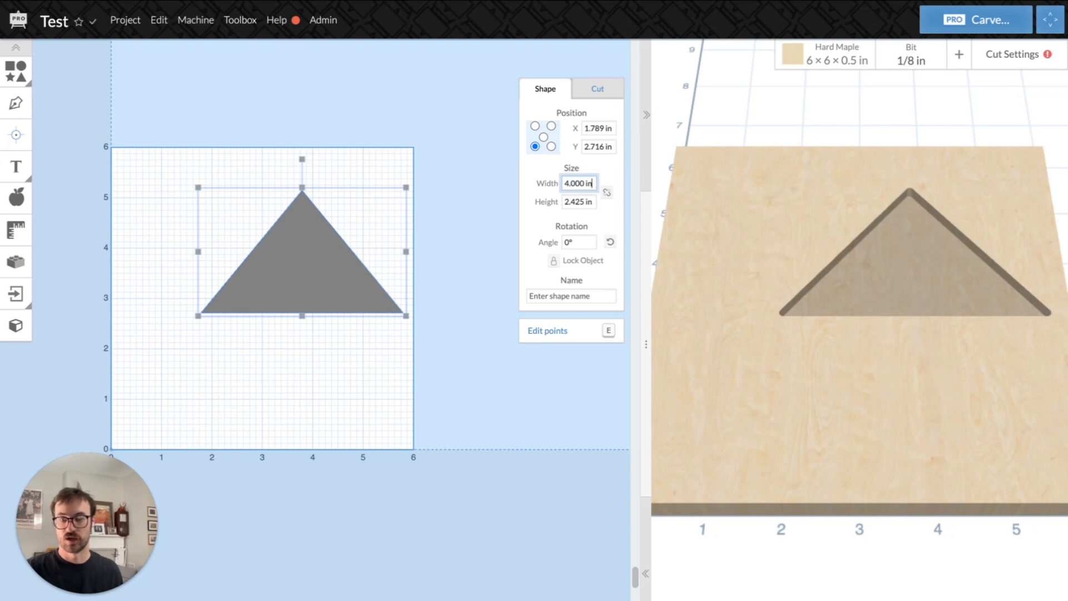
{"action": "double_click", "coordinate": [579, 202]}
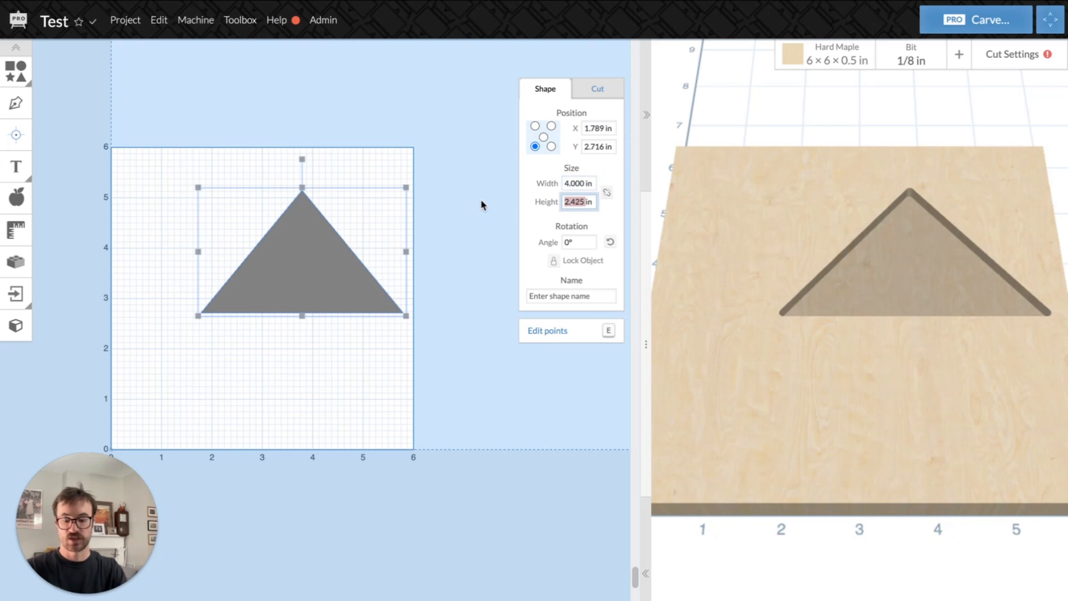
{"action": "type", "text": "4"}
{"action": "key", "text": "Return"}
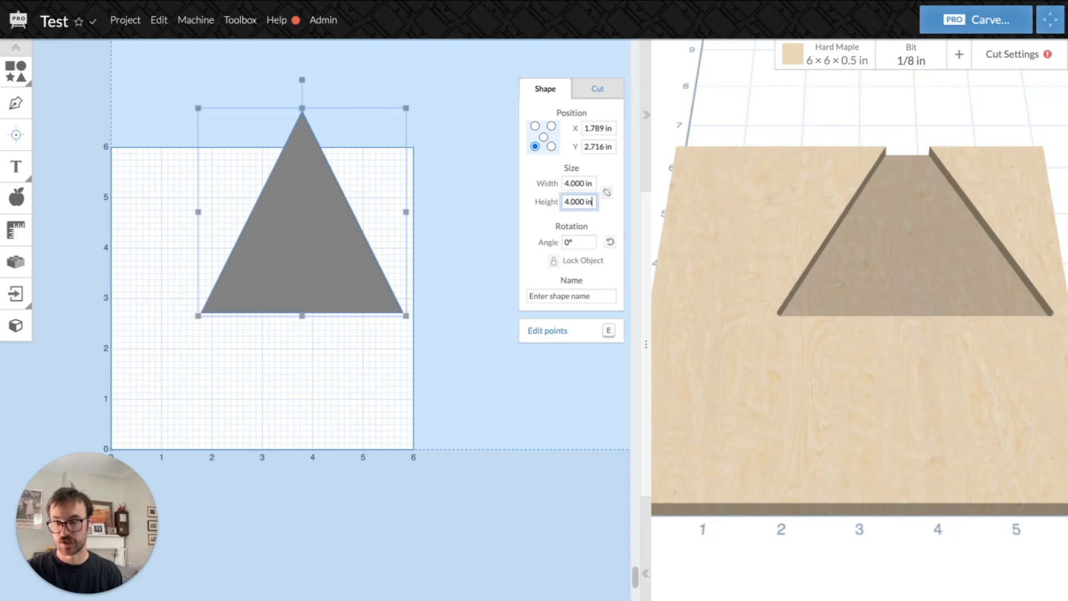
- Link the triangle's width and height, and scale it proportionally to a width of 2 in
{"action": "left_click", "coordinate": [606, 193]}
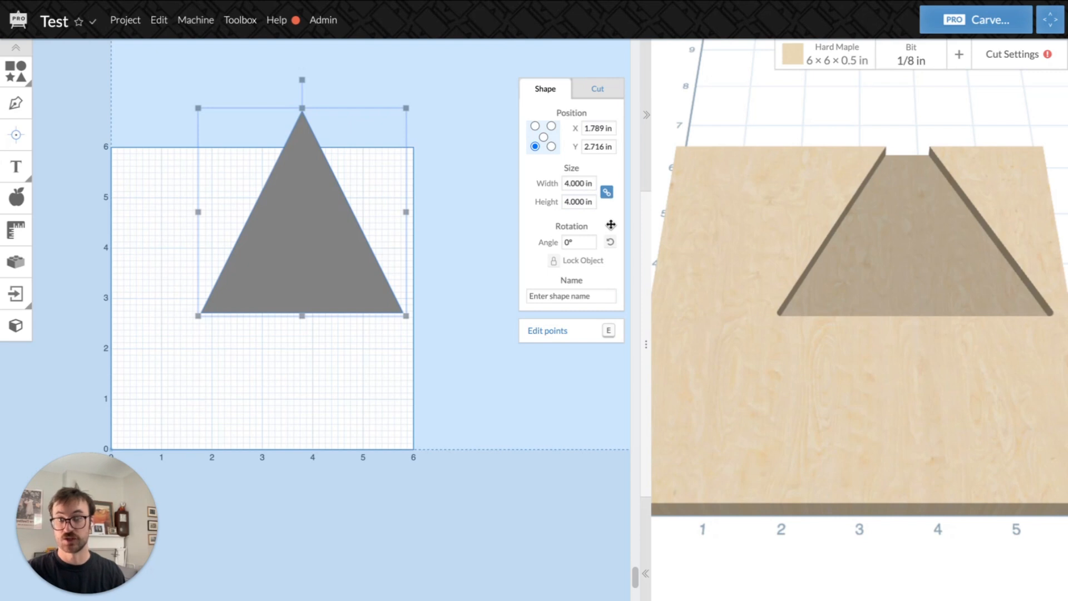
{"action": "double_click", "coordinate": [579, 183]}
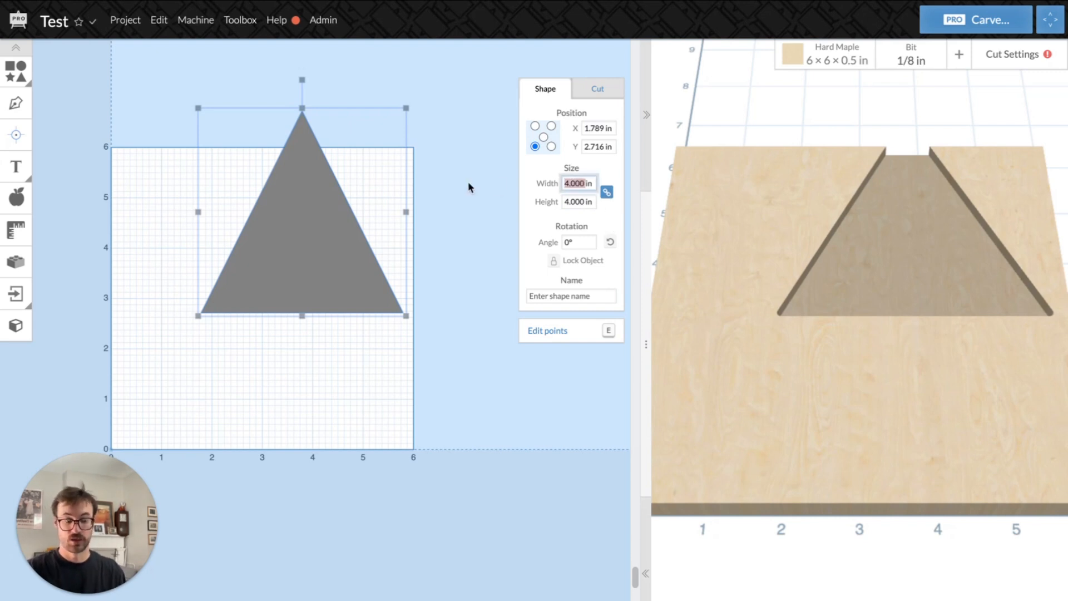
{"action": "key", "text": "BackSpace"}
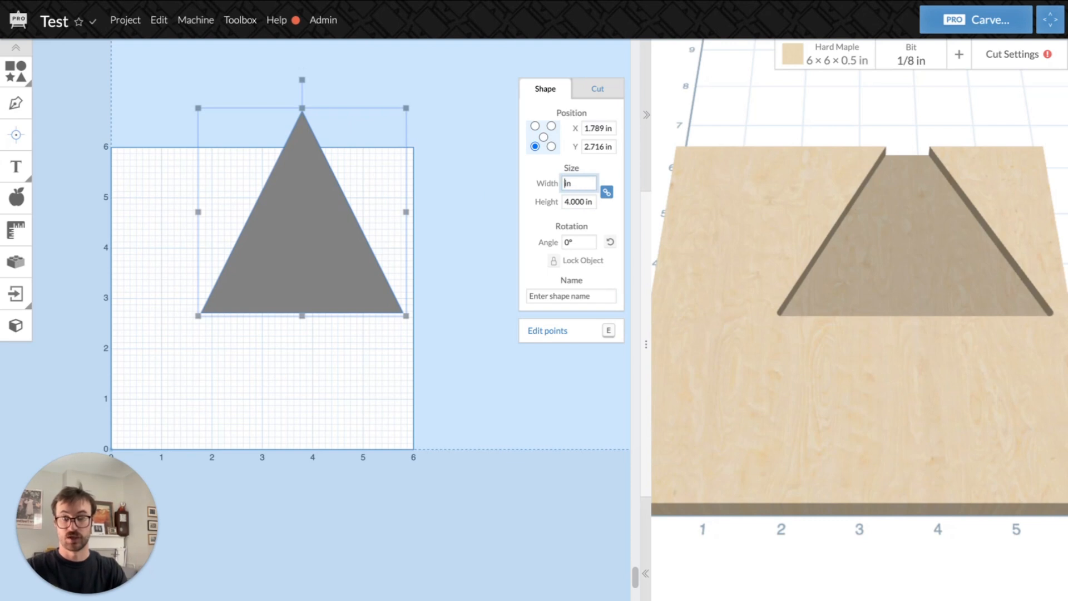
{"action": "type", "text": "2"}
{"action": "key", "text": "Return"}
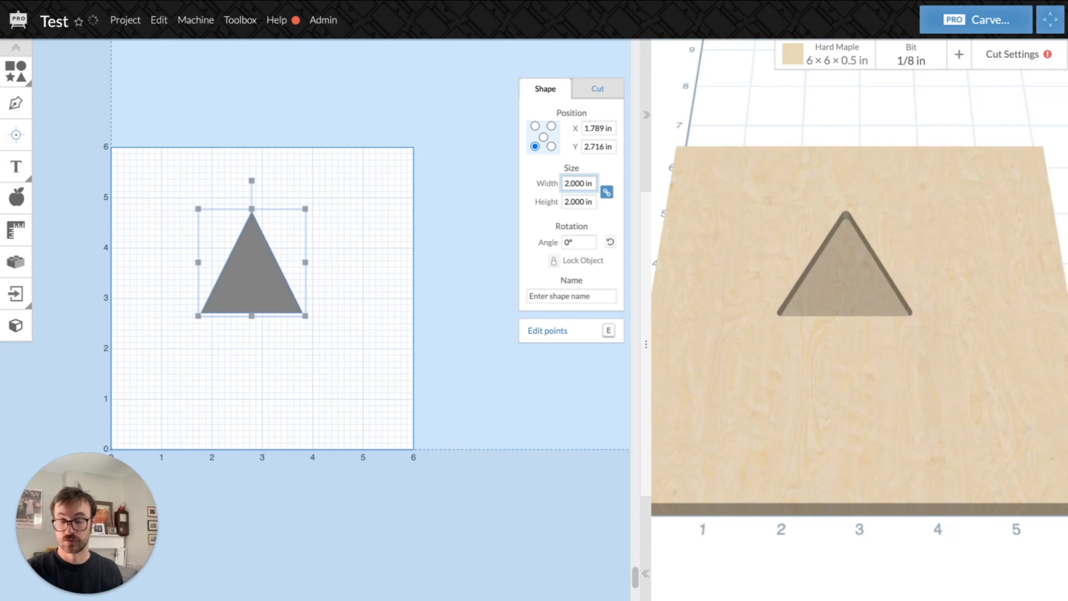
- Move the triangle to about X 1.99 in, Y 3.05 in and deselect it
{"action": "left_click", "coordinate": [320, 365]}
{"action": "left_click", "coordinate": [262, 293]}
{"action": "left_click_drag", "start_coordinate": [262, 294], "coordinate": [271, 278]}
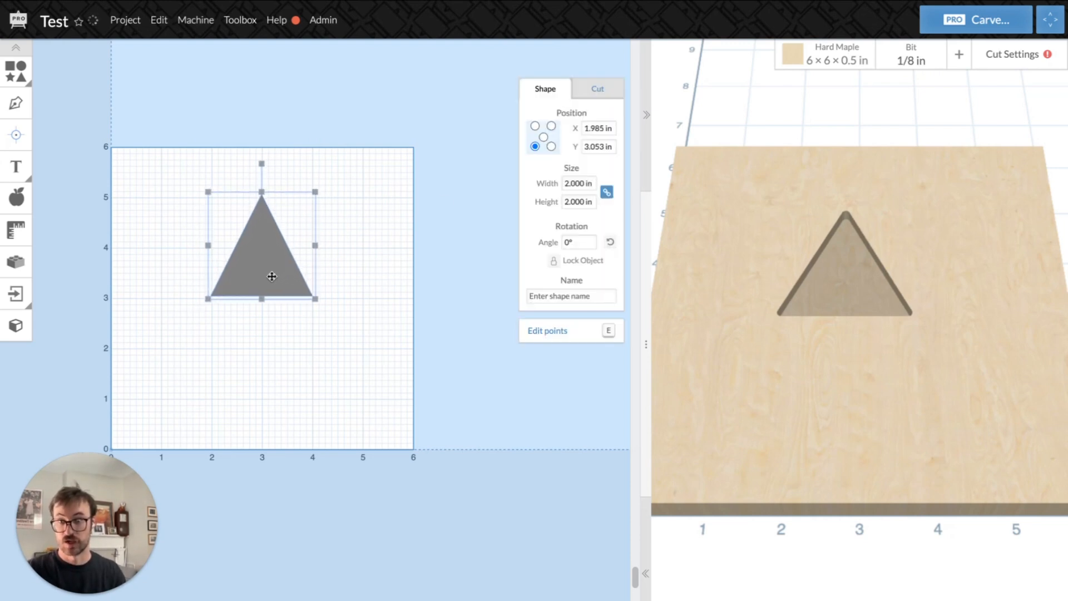
{"action": "left_click", "coordinate": [301, 353]}
- Rotate the triangle freehand to about 32°, and turn it back to nearly upright at about 359.7°
{"action": "left_click", "coordinate": [262, 255]}
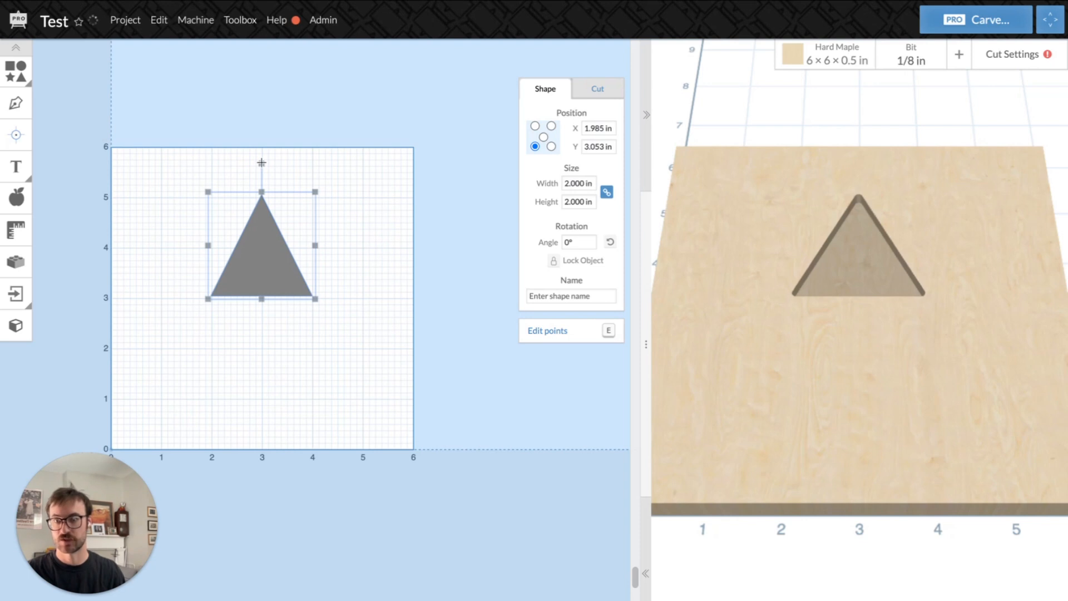
{"action": "left_click_drag", "start_coordinate": [262, 163], "coordinate": [218, 176]}
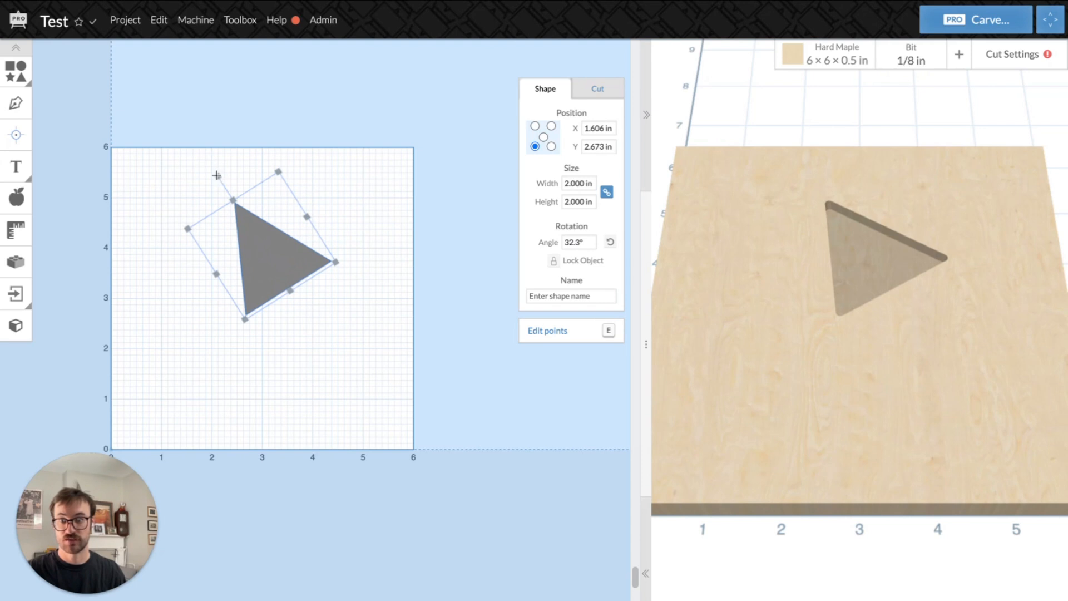
{"action": "left_click_drag", "start_coordinate": [219, 177], "coordinate": [262, 139]}
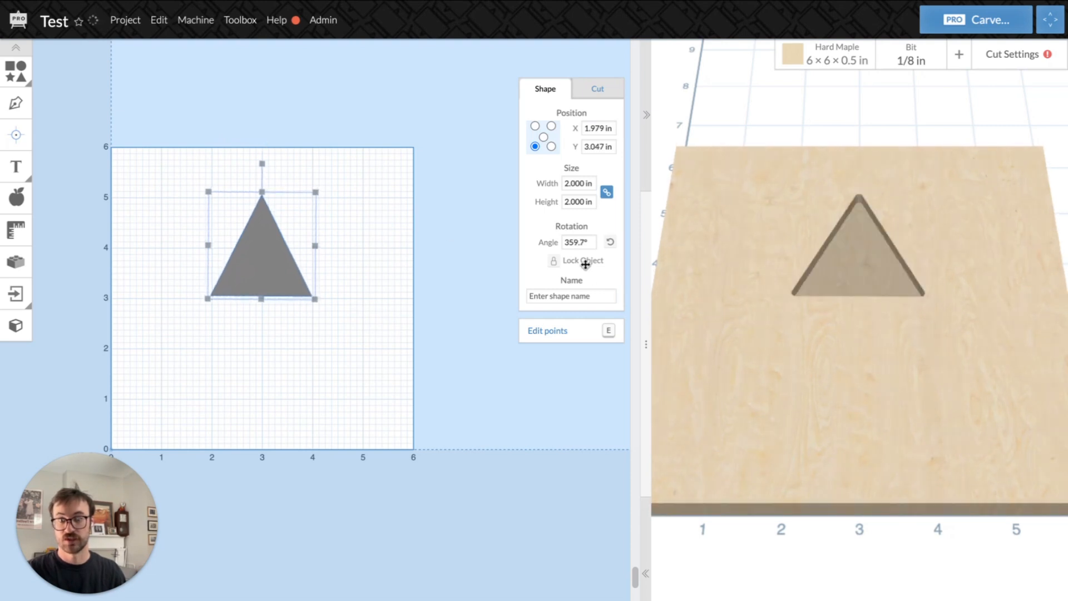
- Set the triangle's rotation angle to 90°
{"action": "left_click", "coordinate": [586, 245]}
{"action": "key", "text": "BackSpace"}
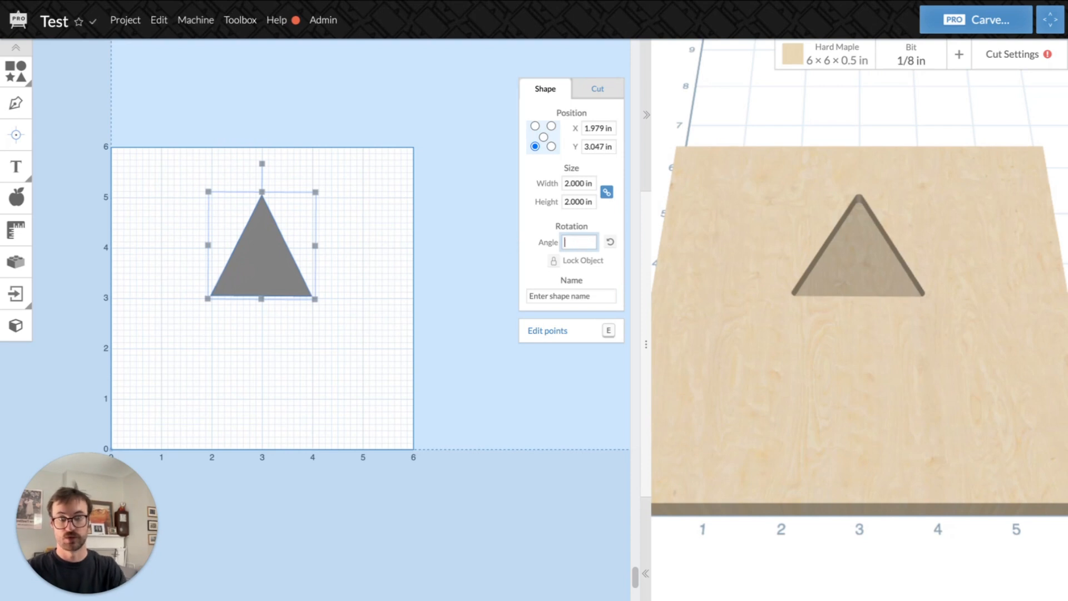
{"action": "type", "text": "9"}
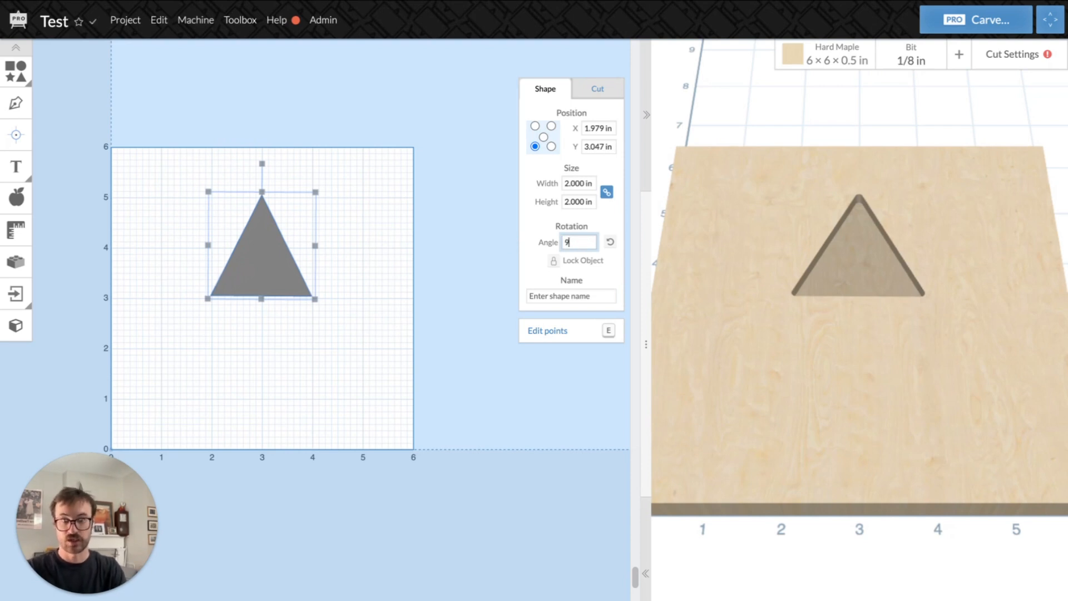
{"action": "type", "text": "0"}
{"action": "key", "text": "Return"}
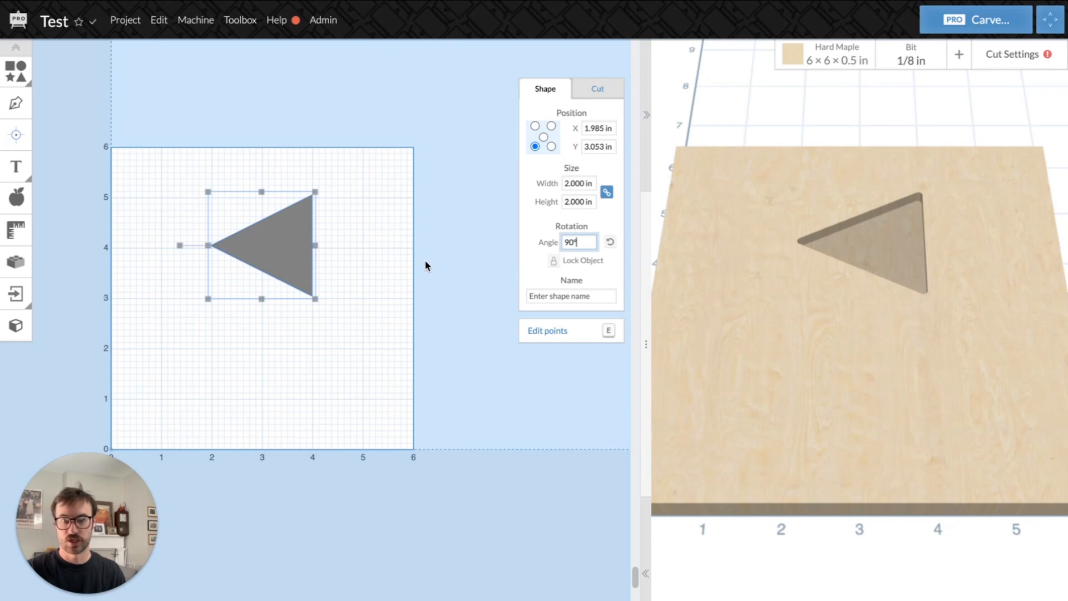
- Rotate the triangle in 90° increments, passing through a further full turn to finish at 0°, and deselect it
{"action": "left_click", "coordinate": [611, 243]}
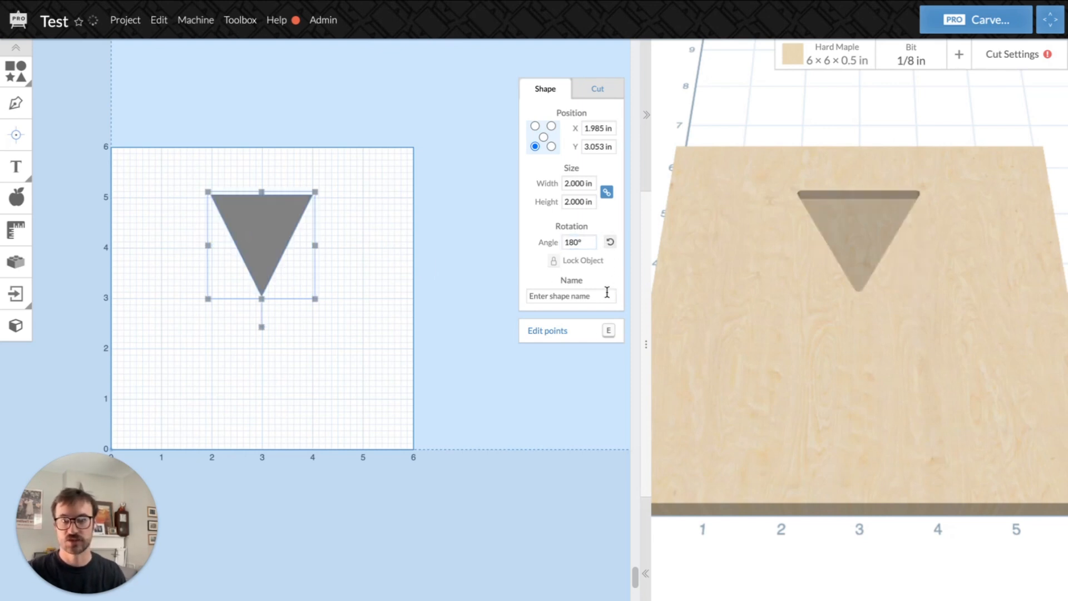
{"action": "left_click", "coordinate": [610, 243]}
{"action": "left_click", "coordinate": [610, 243]}
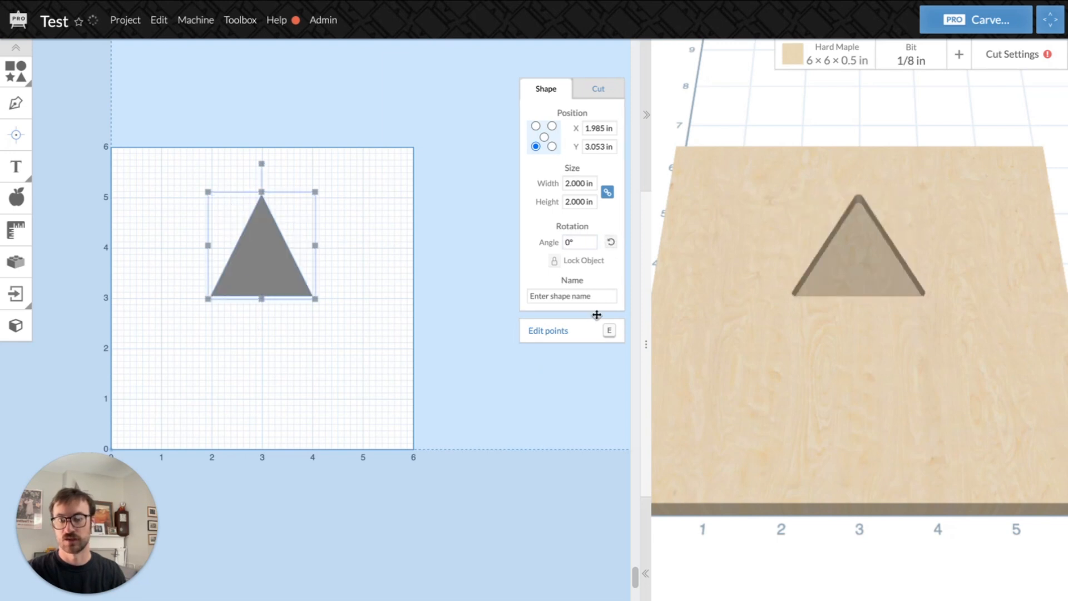
{"action": "left_click", "coordinate": [611, 243]}
{"action": "left_click", "coordinate": [611, 243]}
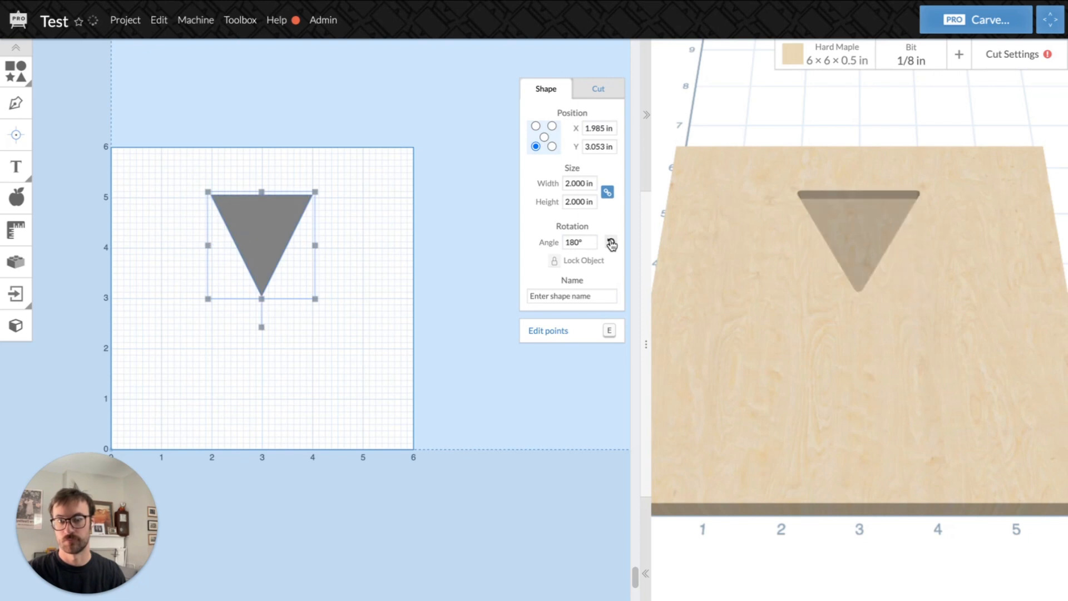
{"action": "left_click", "coordinate": [611, 244]}
{"action": "left_click", "coordinate": [611, 244]}
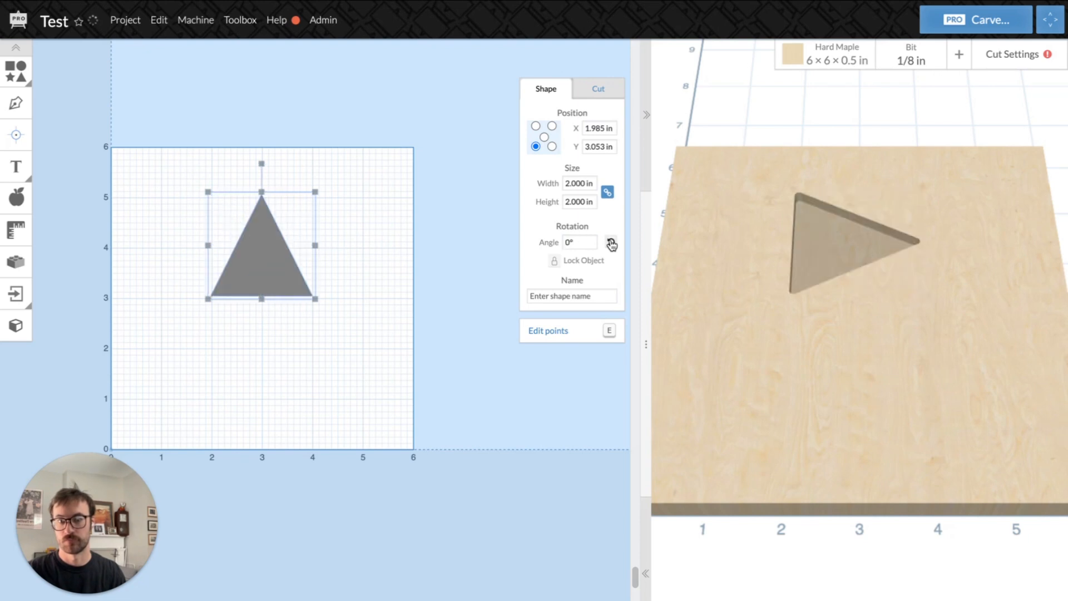
{"action": "left_click", "coordinate": [362, 358]}
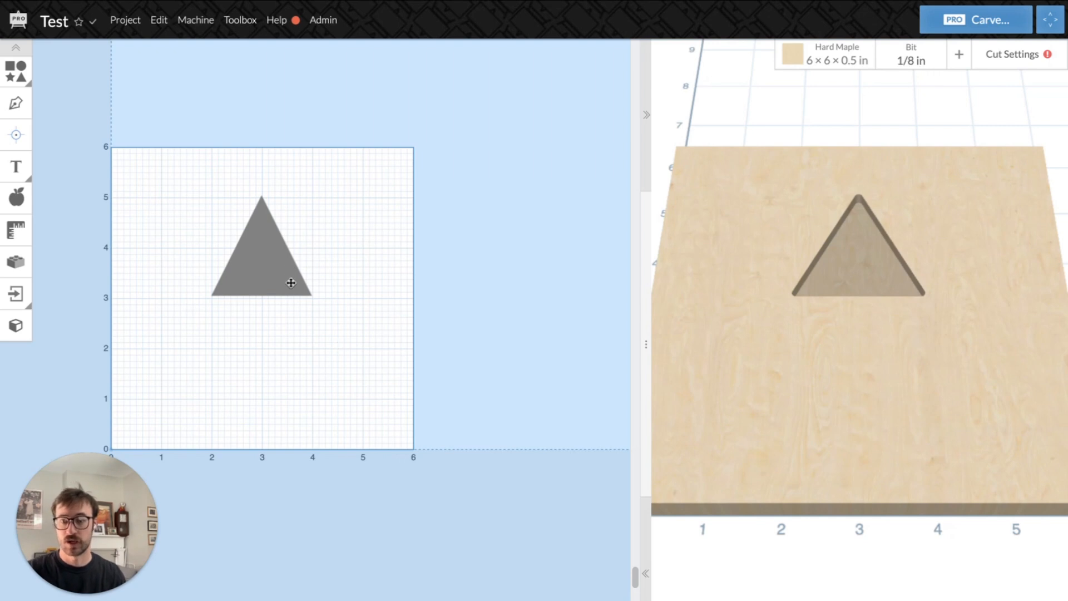
- Copy the triangle
{"action": "left_click", "coordinate": [271, 271]}
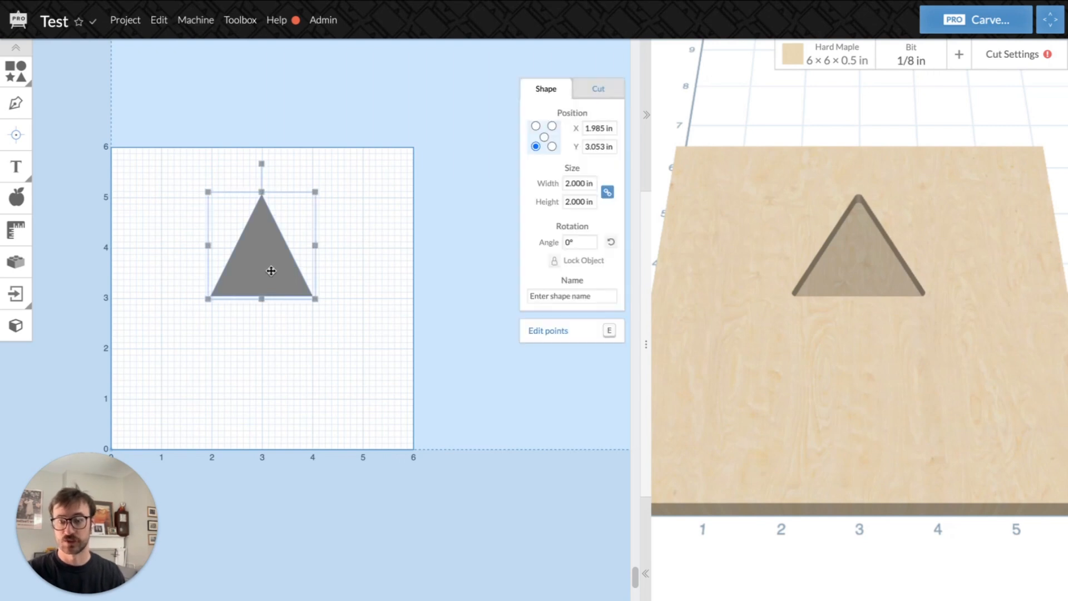
{"action": "left_click", "coordinate": [159, 22]}
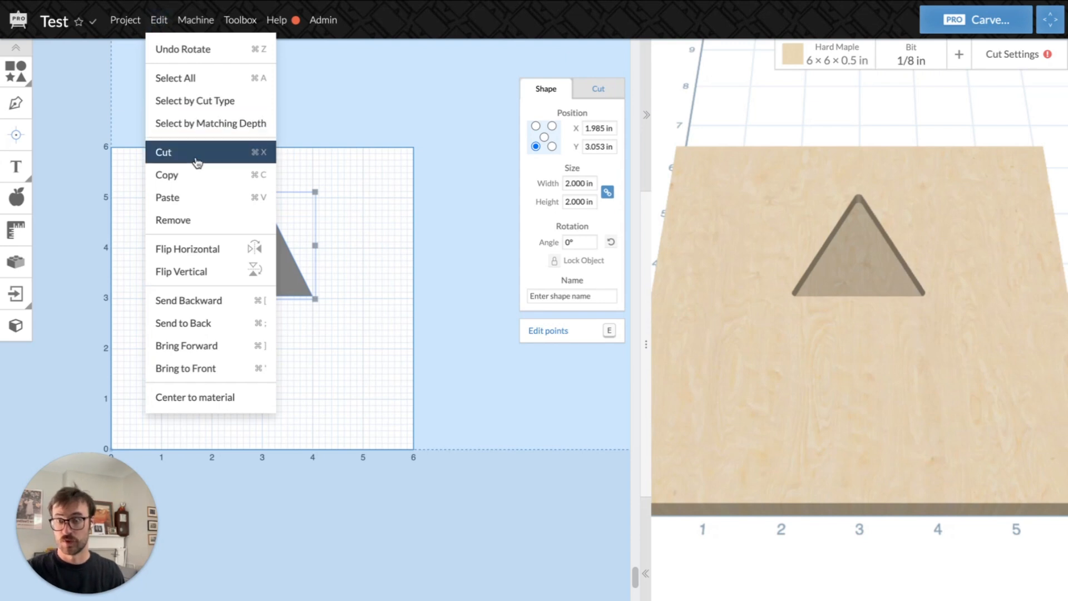
{"action": "left_click", "coordinate": [205, 179]}
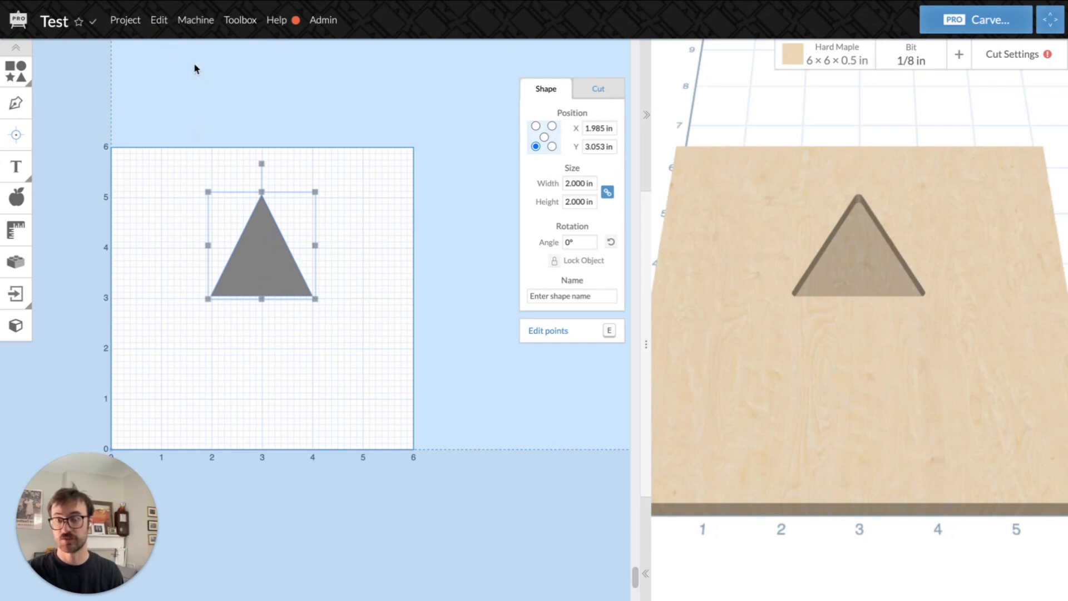
- Paste the copied triangle beside the original, rotate the copy to 180° in 90° increments, and deselect it
{"action": "left_click", "coordinate": [160, 23]}
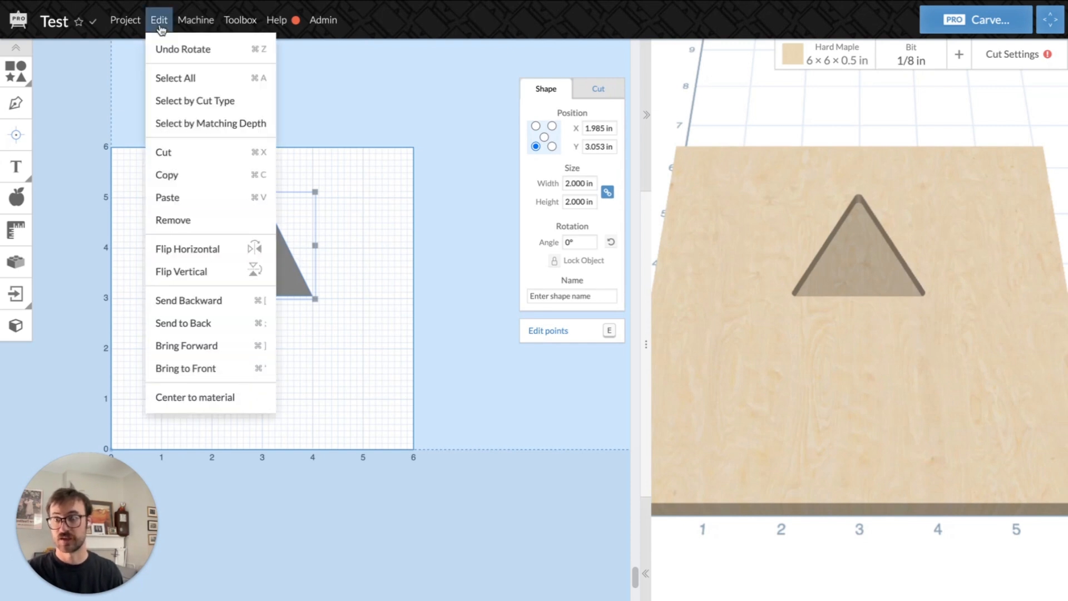
{"action": "left_click", "coordinate": [220, 199]}
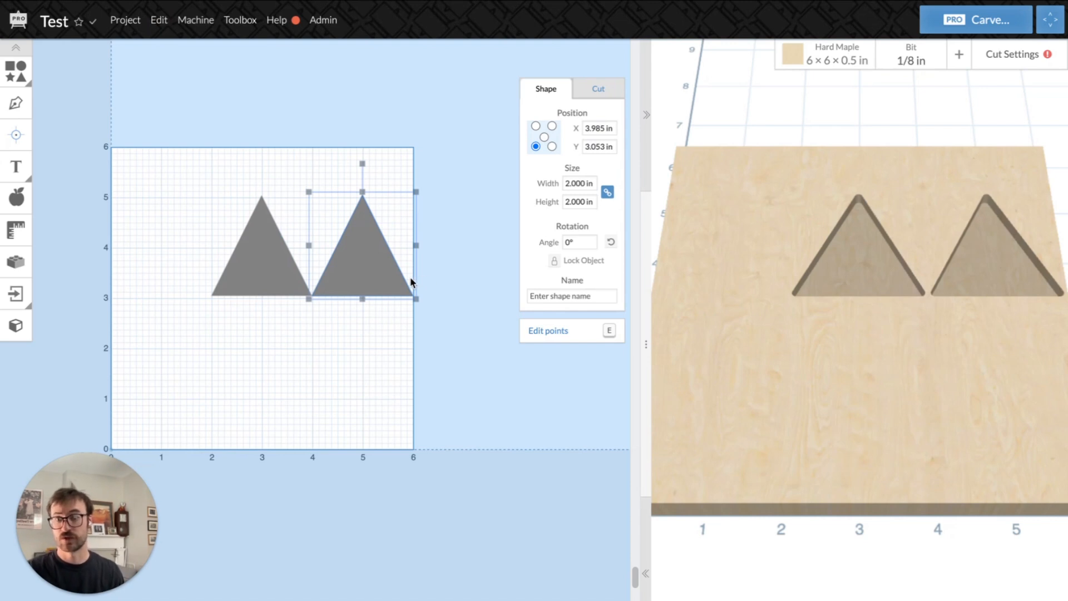
{"action": "left_click", "coordinate": [611, 245]}
{"action": "left_click", "coordinate": [611, 245]}
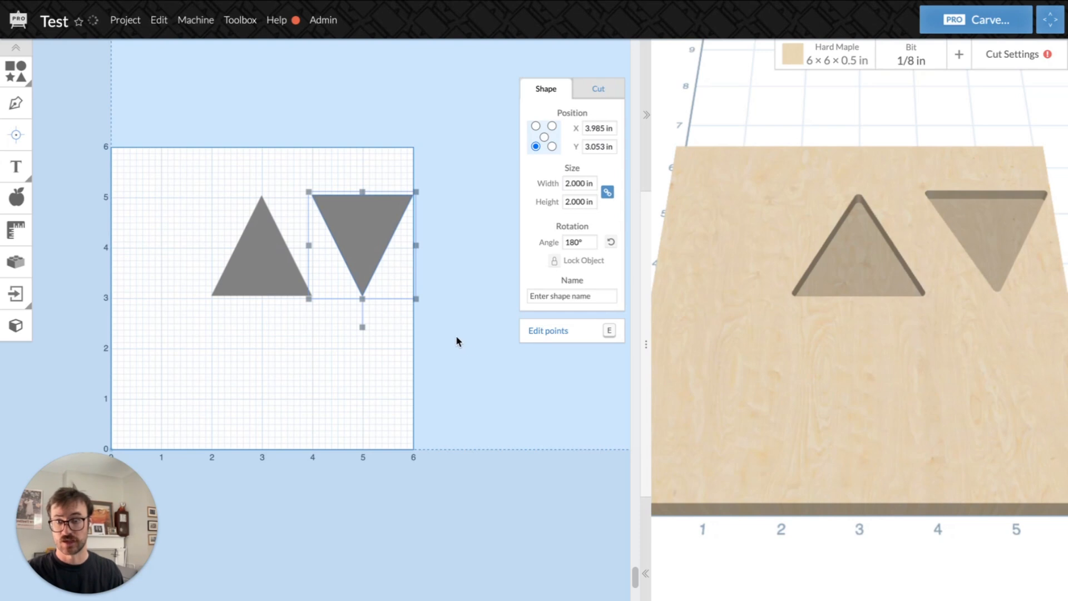
{"action": "left_click", "coordinate": [403, 383]}
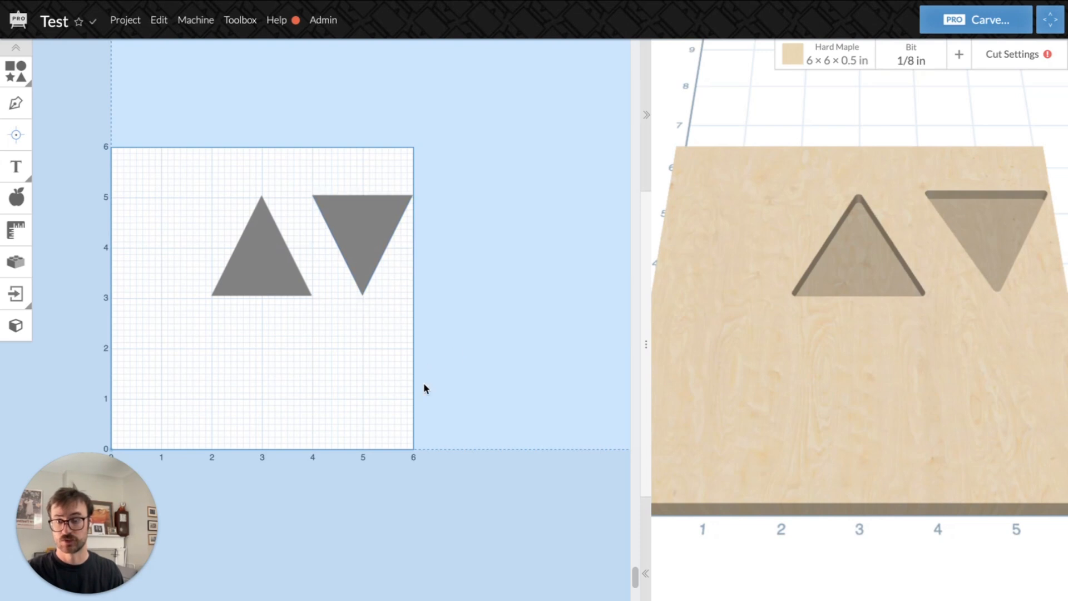
- Move the inverted triangle directly beneath the upright one to form a diamond, at about X 1.98 in, Y 1.03 in
{"action": "left_click", "coordinate": [365, 225]}
{"action": "left_click_drag", "start_coordinate": [365, 225], "coordinate": [264, 327]}
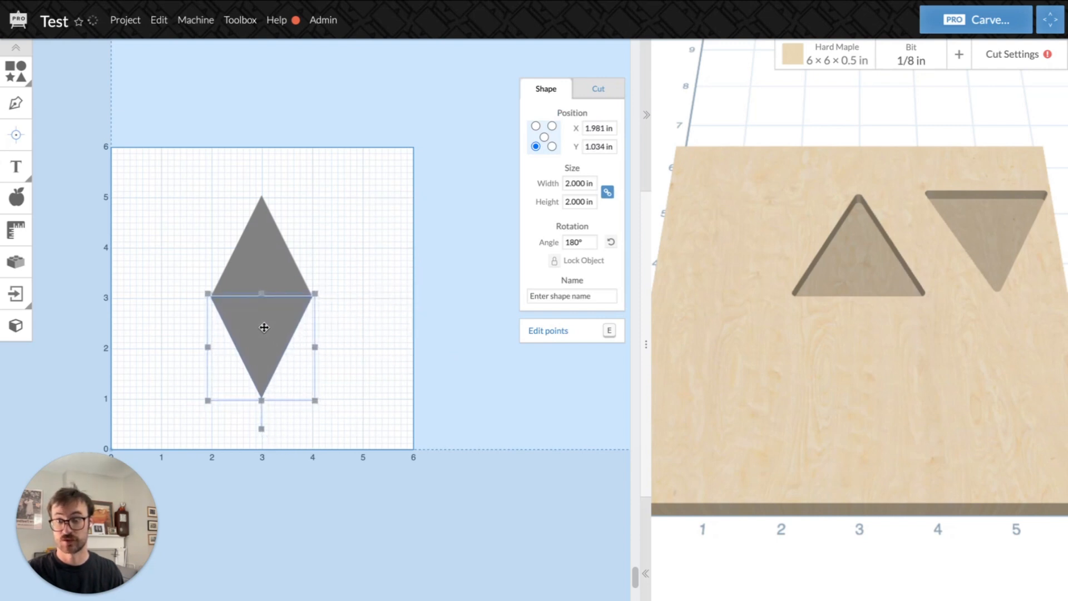
{"action": "left_click", "coordinate": [415, 369]}
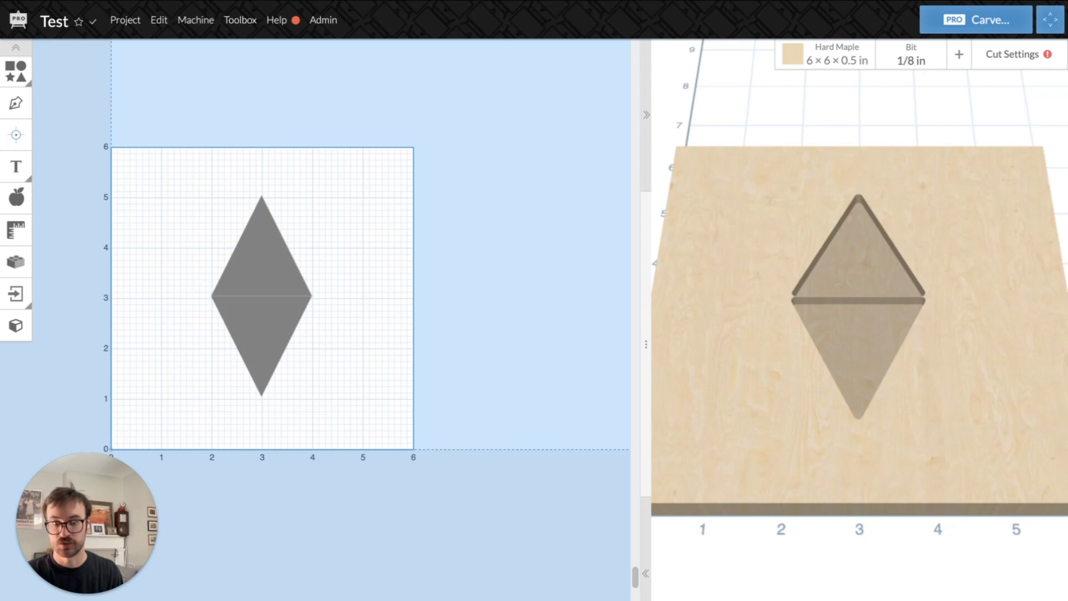
- Examine the seam between the two triangles up close in the design and in the tilted 3D preview
{"action": "key", "text": "plus"}
{"action": "key", "text": "plus"}
{"action": "key", "text": "plus"}
{"action": "key", "text": "plus"}
{"action": "key", "text": "plus"}
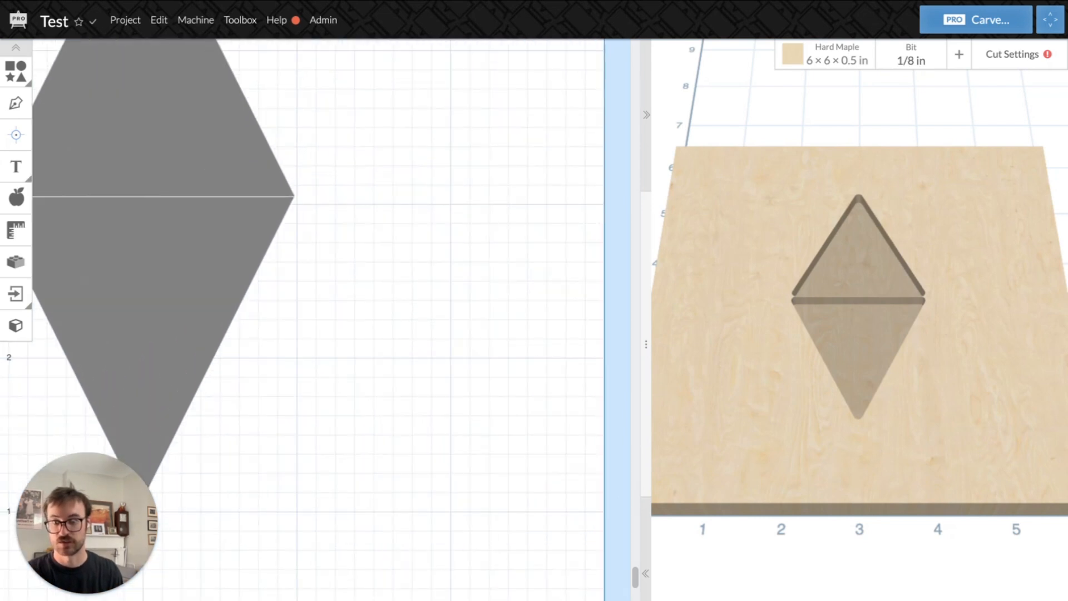
{"action": "scroll", "coordinate": [303, 568], "scroll_direction": "left", "scroll_amount": 4}
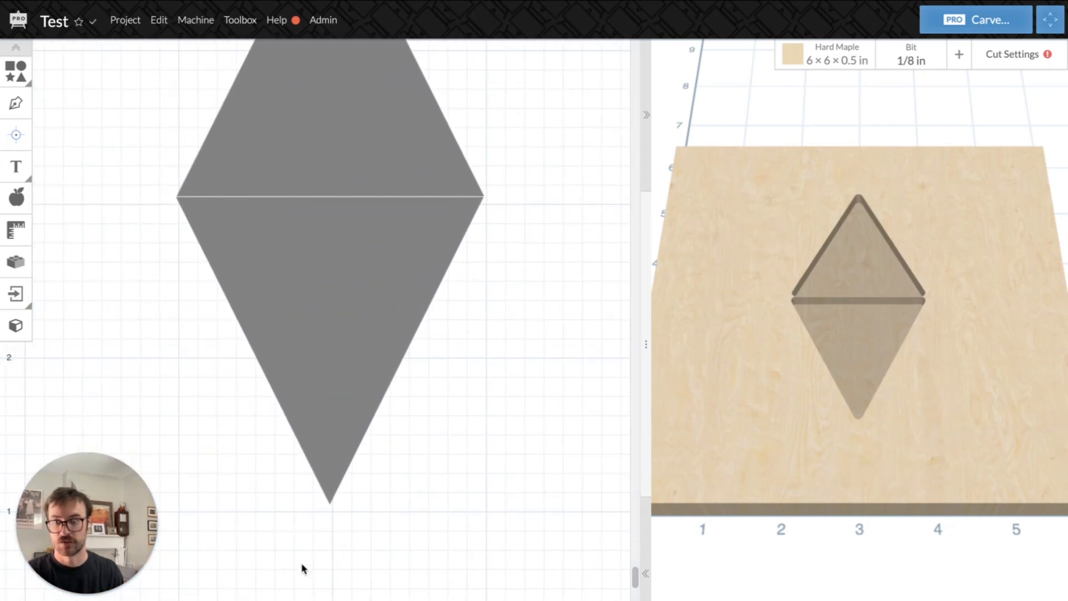
{"action": "scroll", "coordinate": [332, 563], "scroll_direction": "up", "scroll_amount": 6}
{"action": "scroll", "coordinate": [332, 564], "scroll_direction": "down", "scroll_amount": 3}
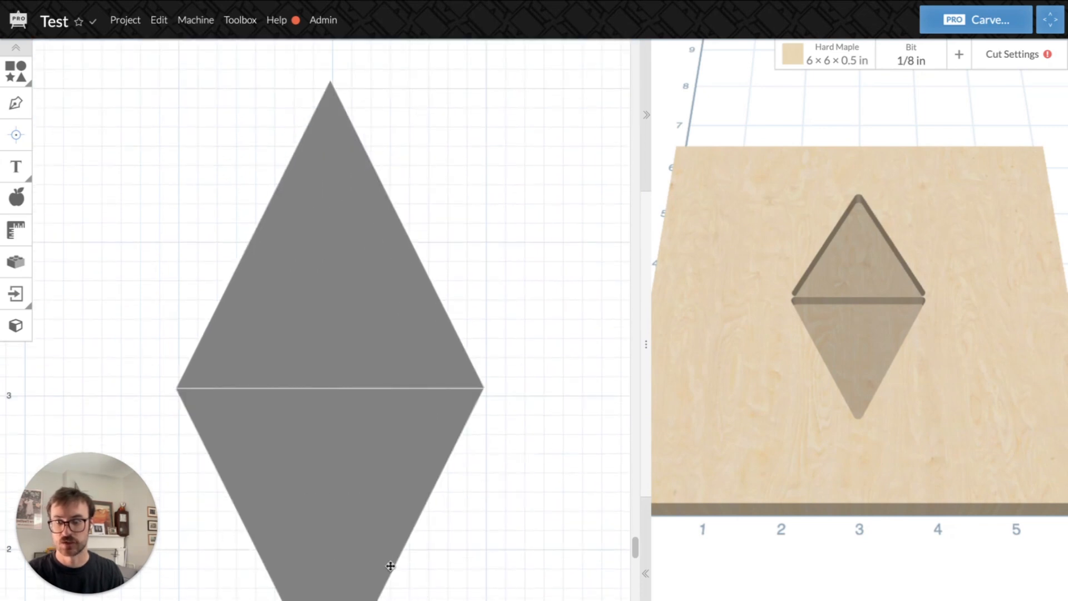
{"action": "scroll", "coordinate": [398, 557], "scroll_direction": "down", "scroll_amount": 1}
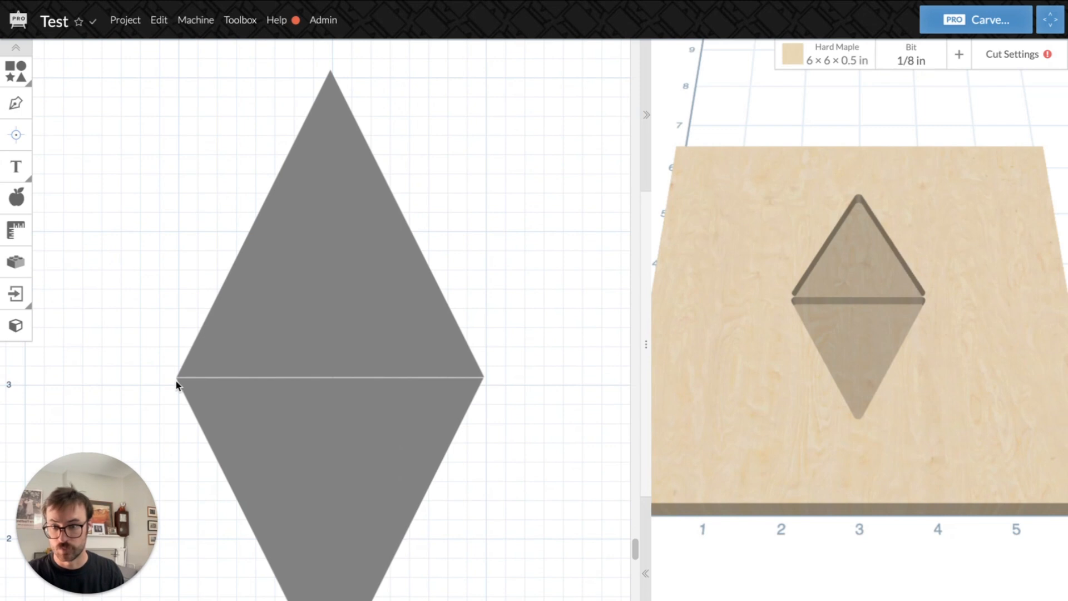
{"action": "left_click_drag", "start_coordinate": [851, 381], "coordinate": [875, 568]}
{"action": "left_click_drag", "start_coordinate": [885, 375], "coordinate": [885, 284]}
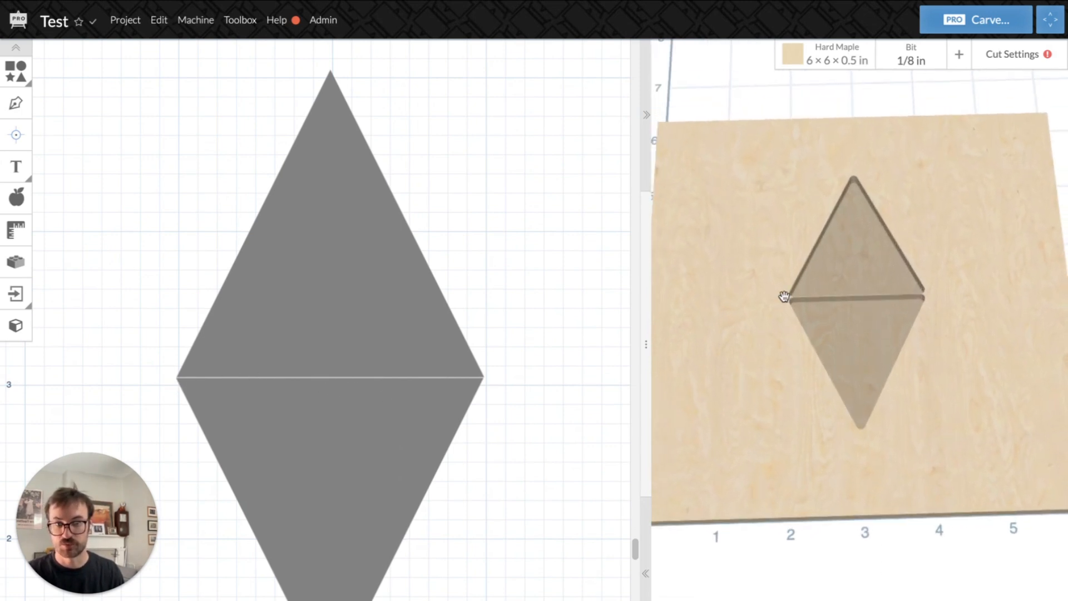
- Nudge the lower inverted triangle in small increments to X 1.991 in, Y 1.058 in, against the upper triangle's base, and deselect it
{"action": "left_click", "coordinate": [336, 493]}
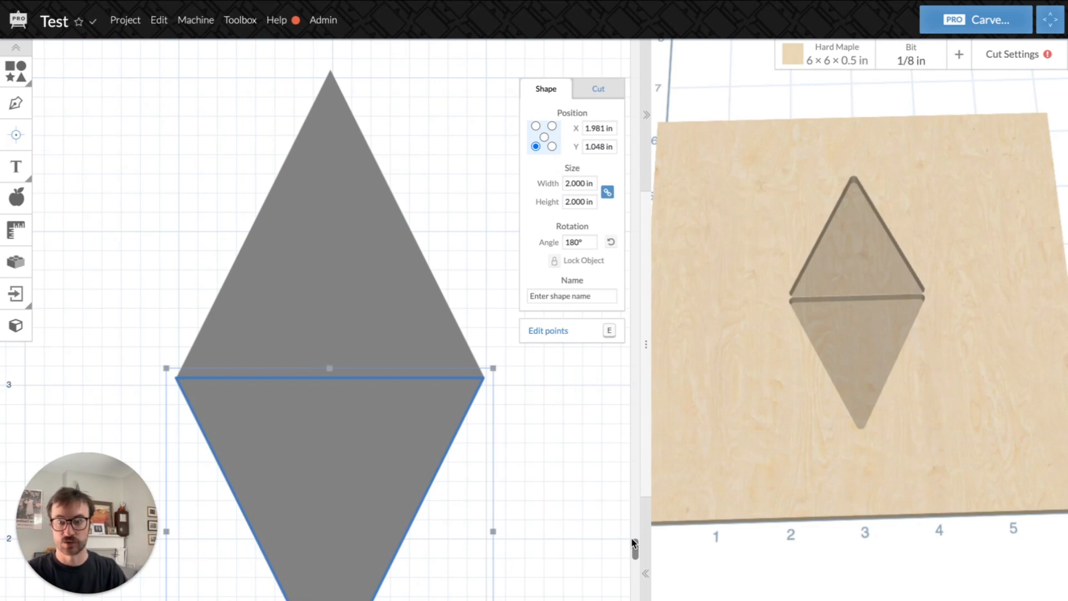
{"action": "key", "text": "Up"}
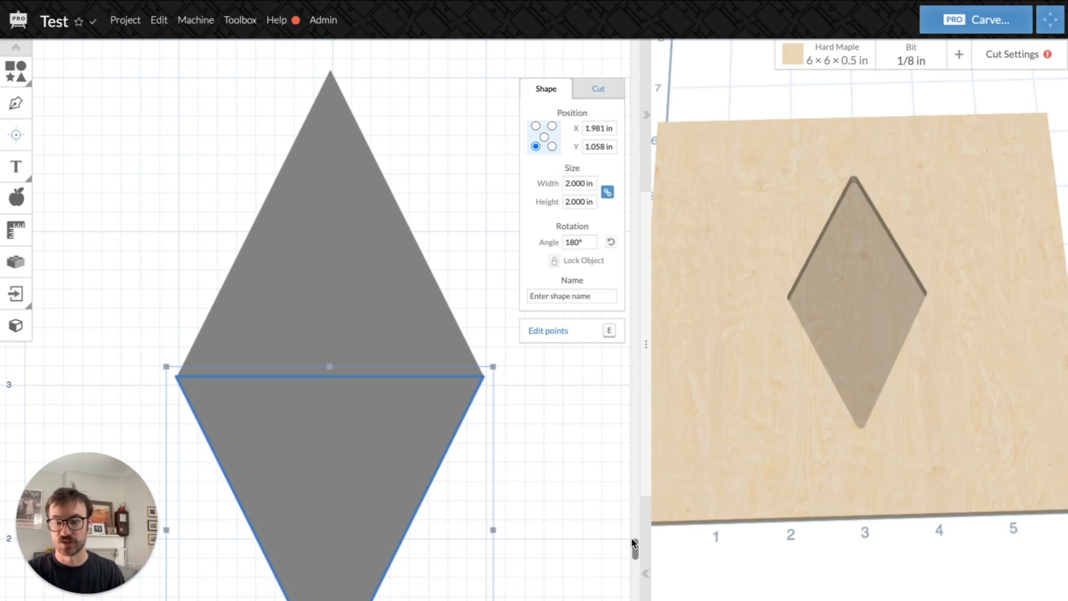
{"action": "key", "text": "Down"}
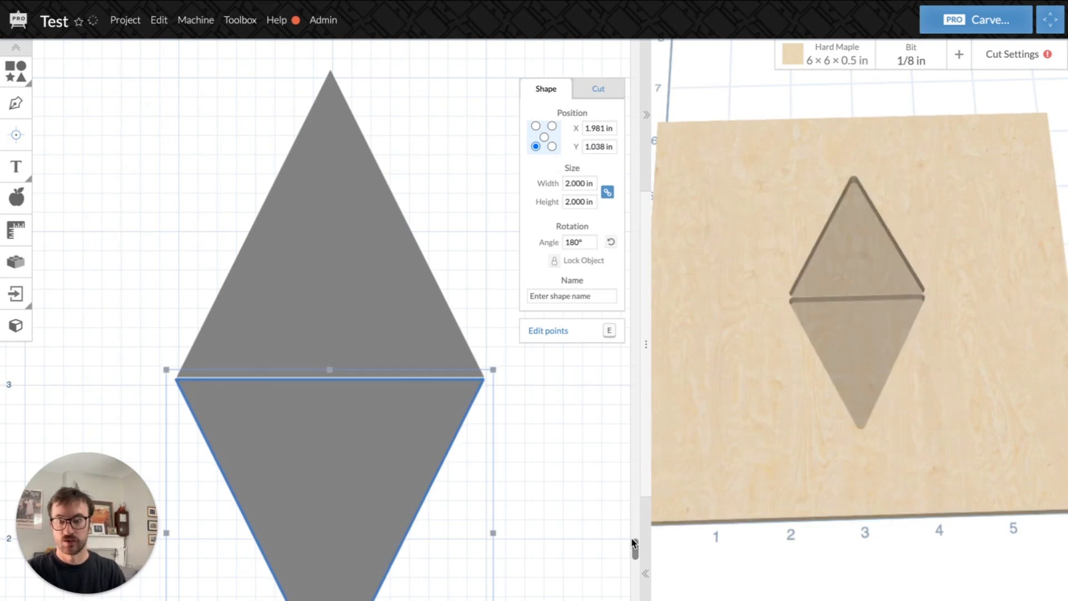
{"action": "key", "text": "Up"}
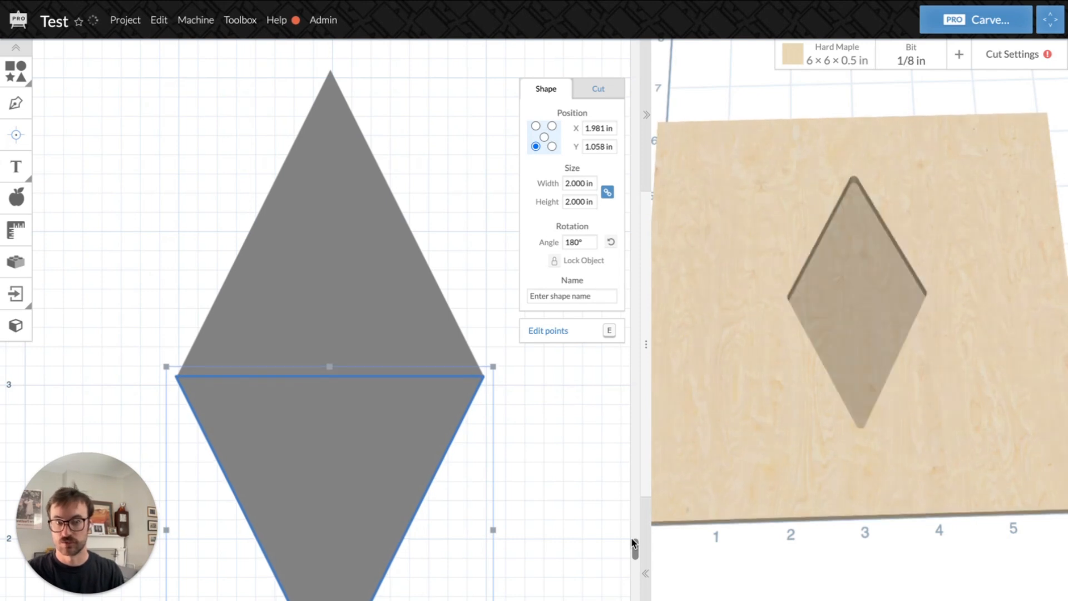
{"action": "key", "text": "Right"}
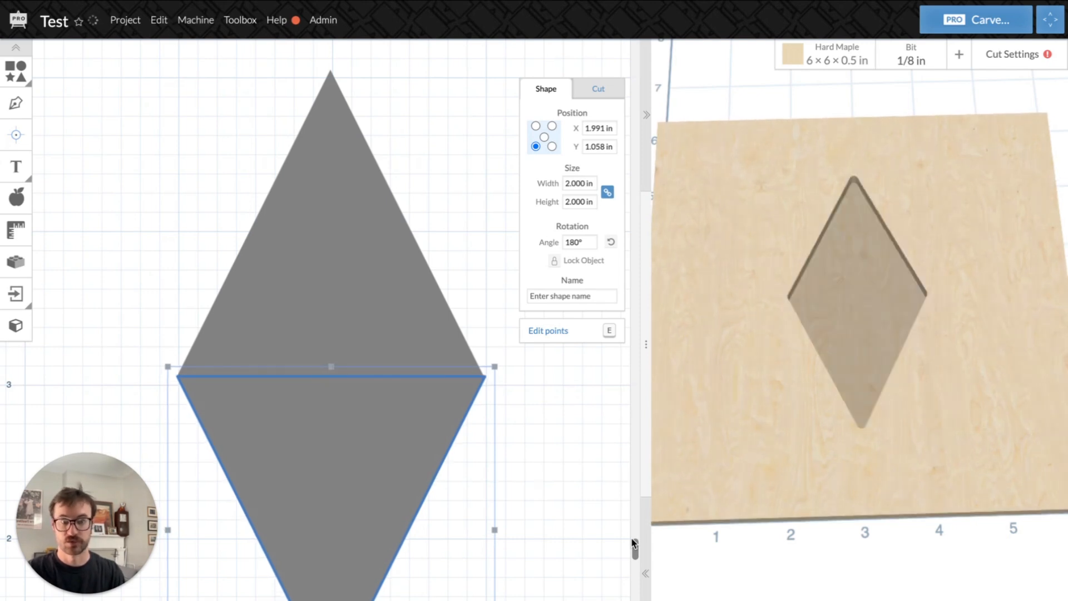
{"action": "key", "text": "Left"}
{"action": "key", "text": "Right"}
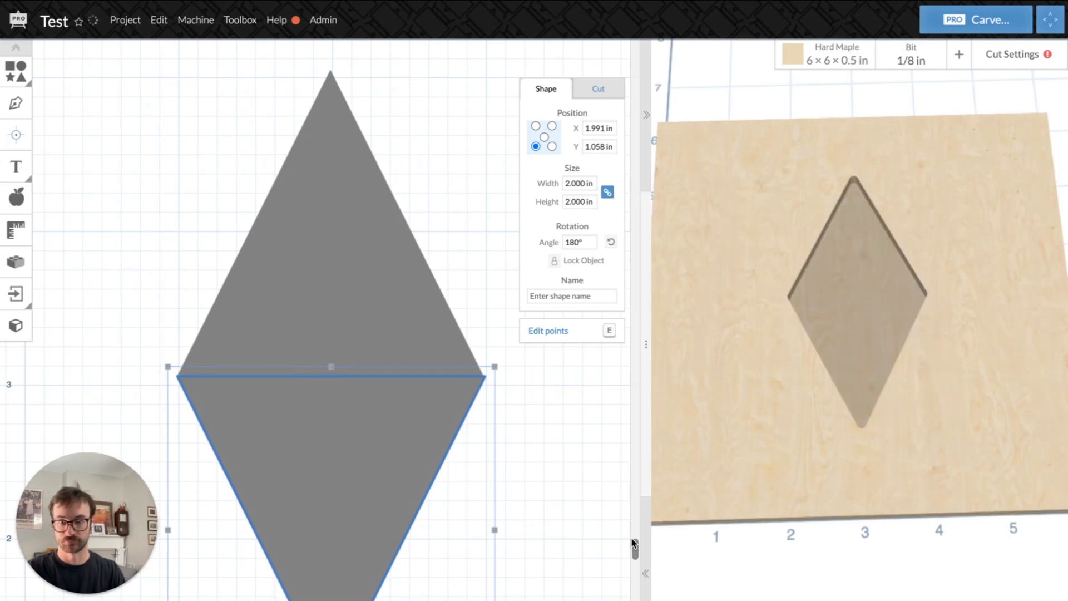
{"action": "left_click", "coordinate": [578, 452]}
- Nudge the upper triangle up to Y 3.093 in, bring it back down against the lower triangle, and deselect it
{"action": "scroll", "coordinate": [567, 462], "scroll_direction": "down", "scroll_amount": 1}
{"action": "scroll", "coordinate": [568, 462], "scroll_direction": "down", "scroll_amount": 5, "text": "ctrl"}
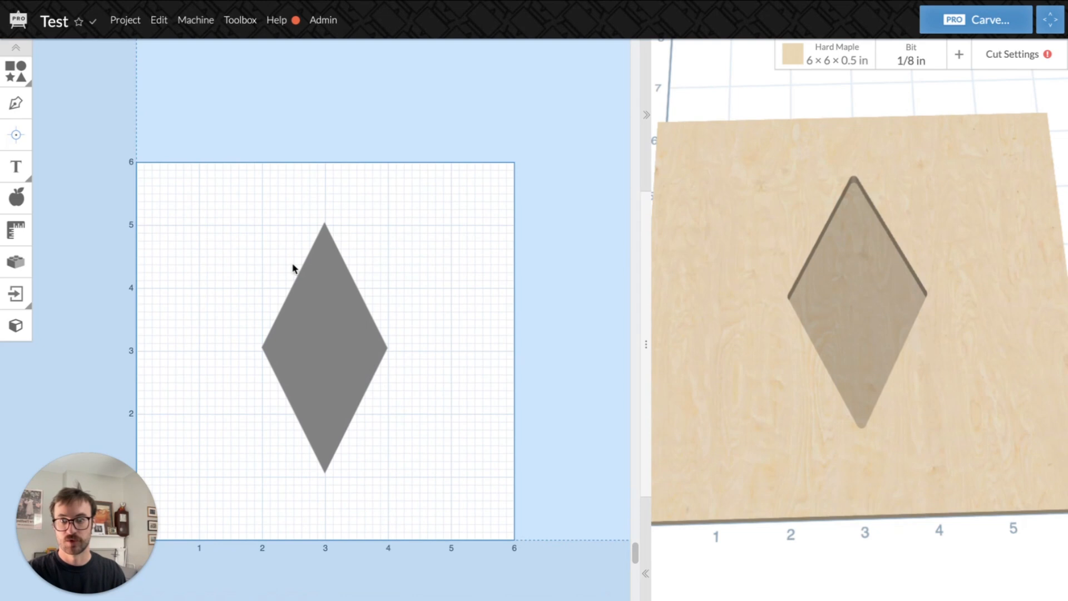
{"action": "left_click", "coordinate": [335, 305]}
{"action": "key", "text": "Up"}
{"action": "key", "text": "Up"}
{"action": "key", "text": "Up"}
{"action": "key", "text": "Up"}
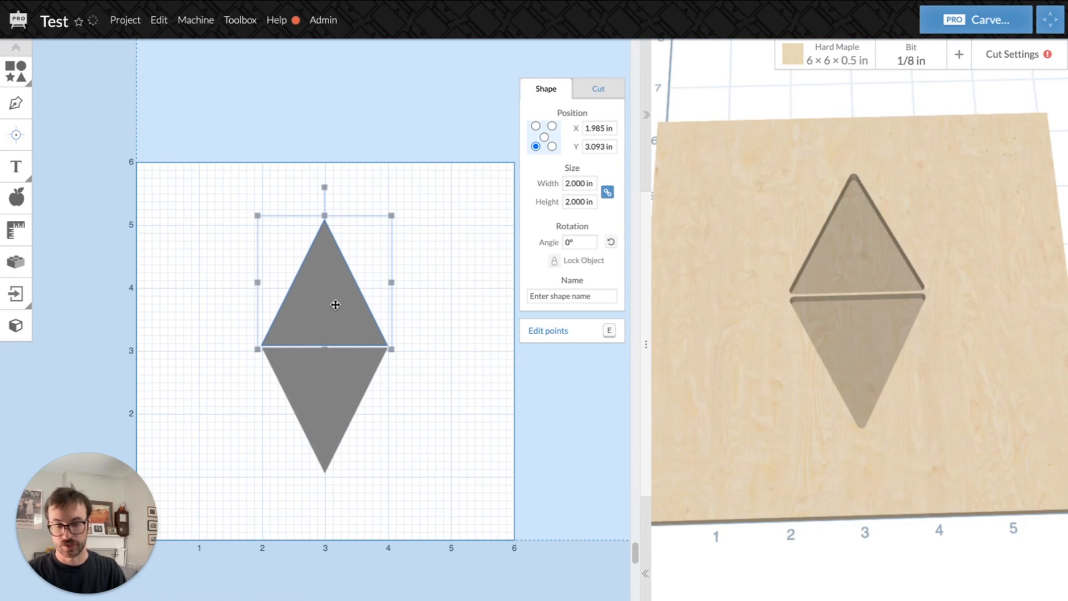
{"action": "key", "text": "Down"}
{"action": "key", "text": "Down"}
{"action": "key", "text": "Down"}
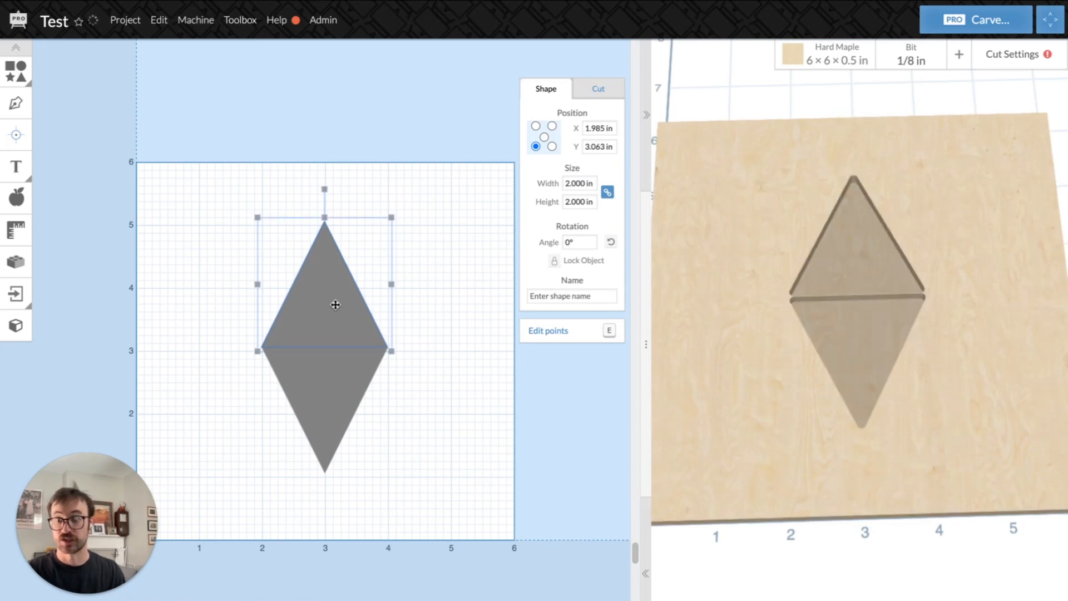
{"action": "left_click", "coordinate": [522, 508]}
{"action": "left_click", "coordinate": [338, 319]}
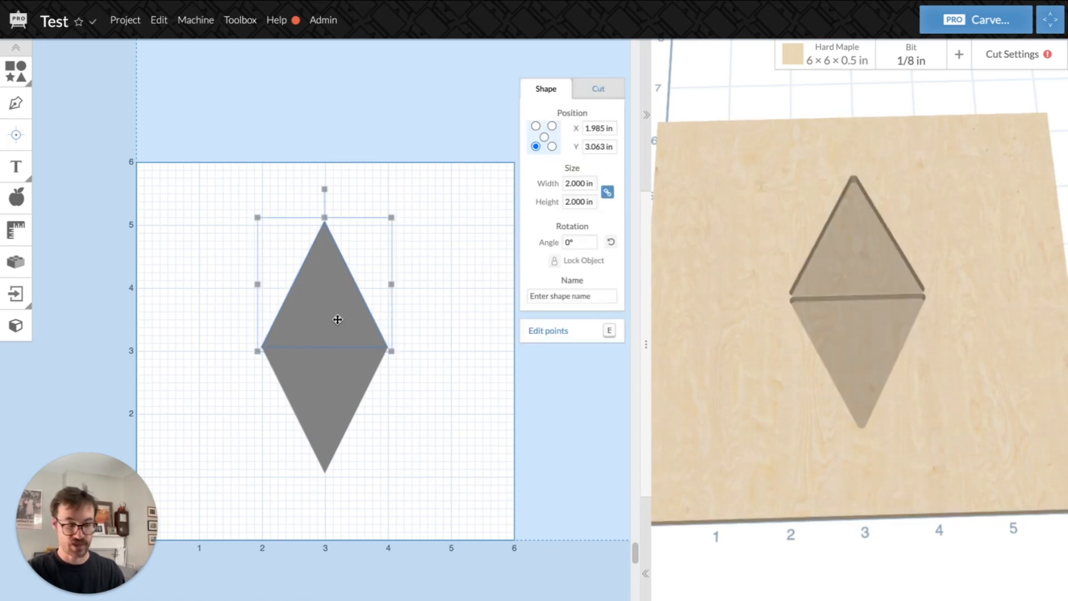
{"action": "left_click", "coordinate": [428, 450]}
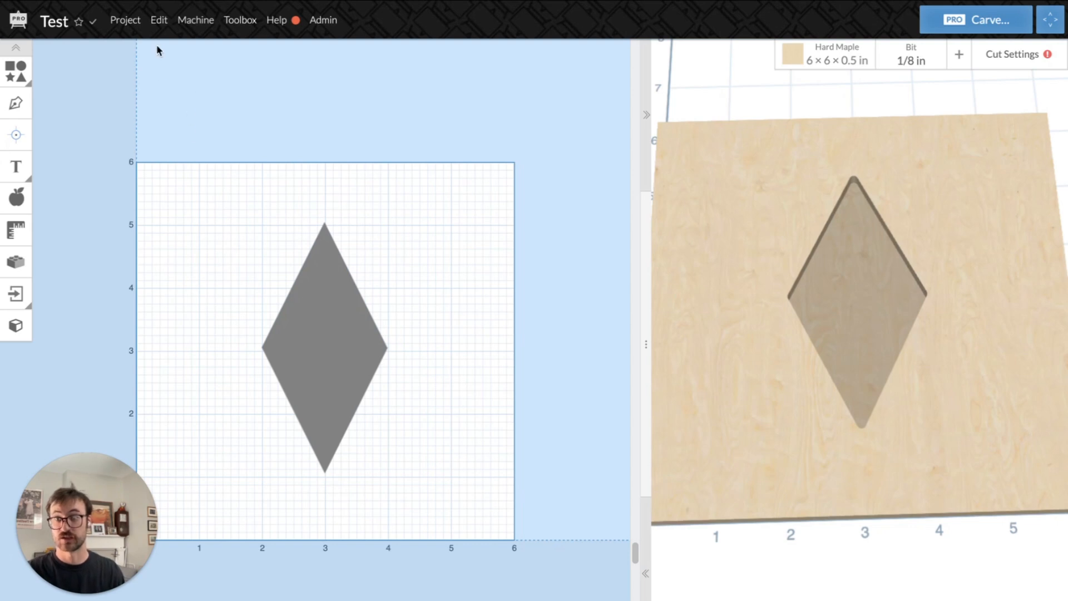
- Select all shapes and combine the two triangles into a single diamond shape
{"action": "left_click", "coordinate": [158, 20]}
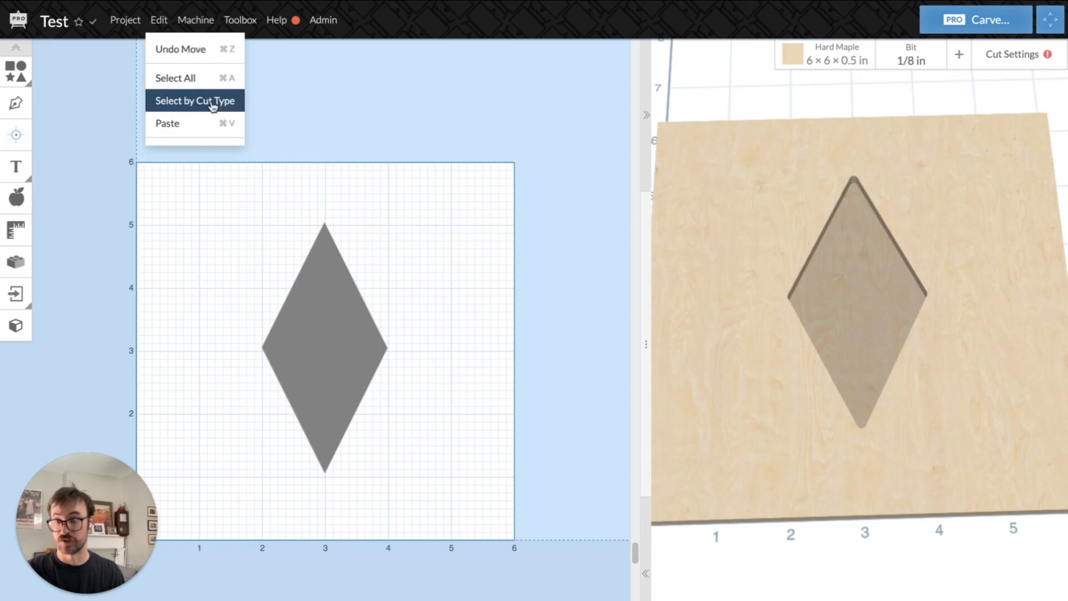
{"action": "left_click", "coordinate": [444, 88]}
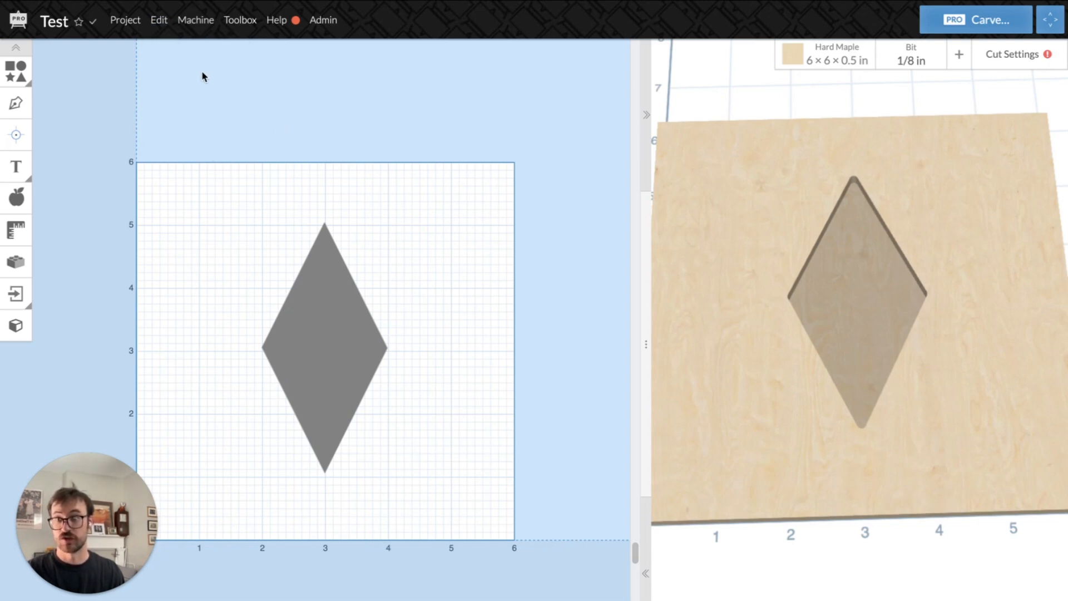
{"action": "left_click", "coordinate": [159, 21]}
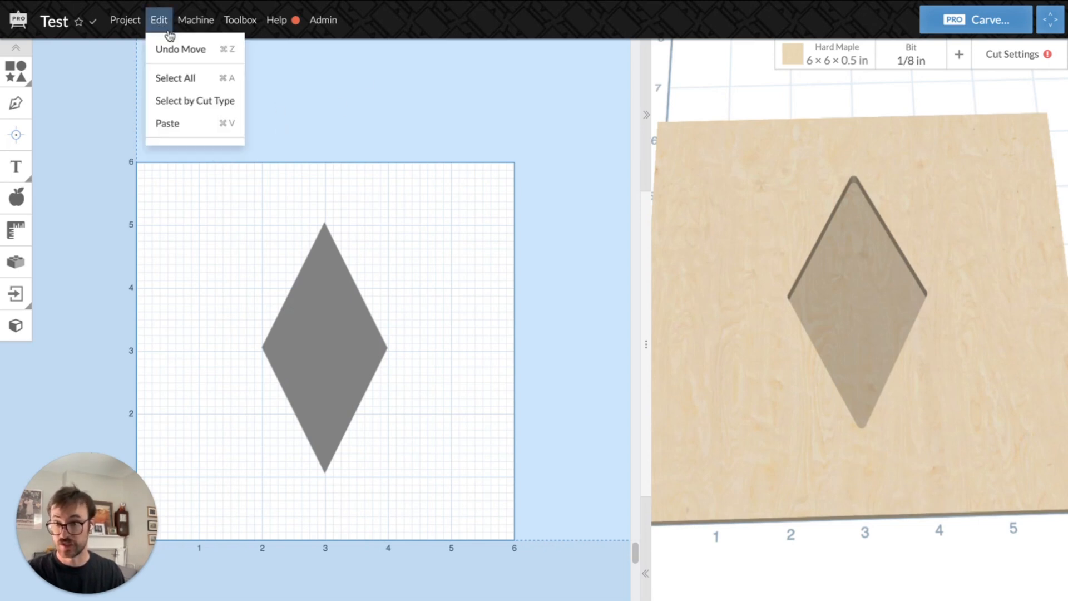
{"action": "left_click", "coordinate": [203, 81]}
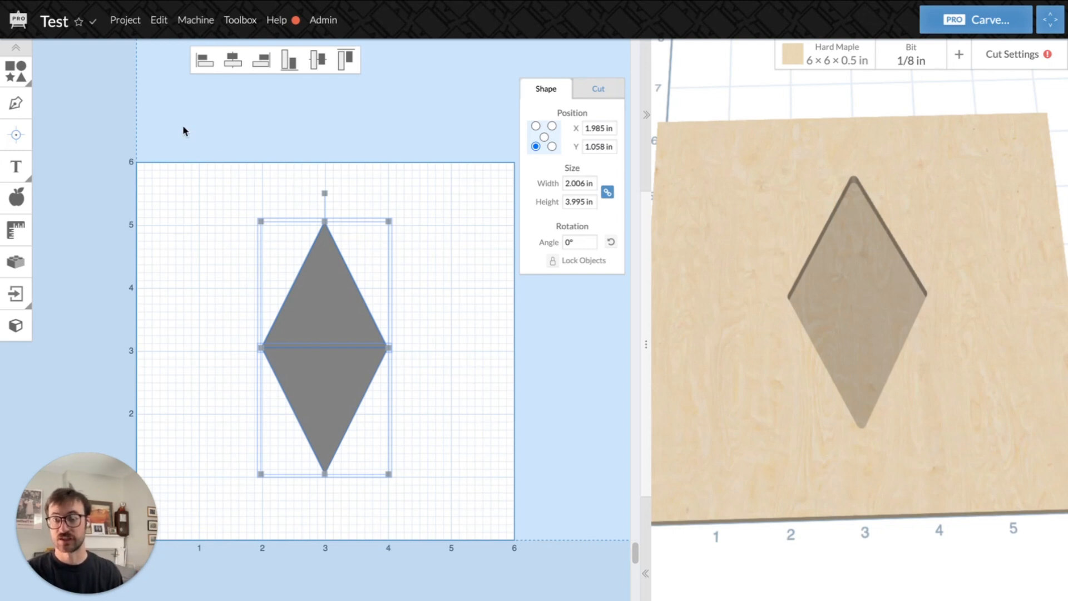
{"action": "left_click", "coordinate": [158, 21]}
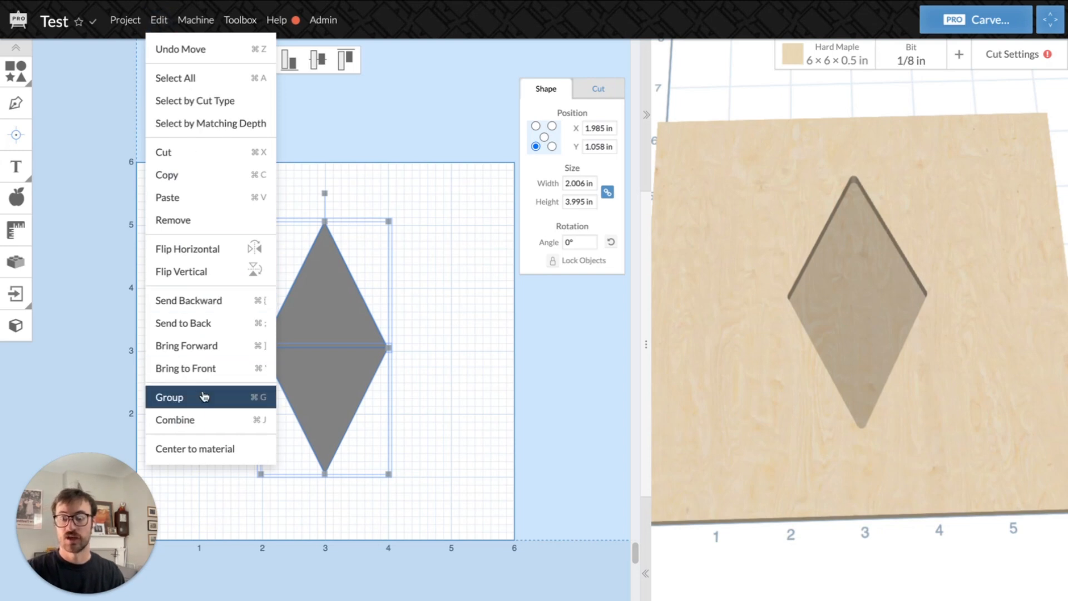
{"action": "left_click", "coordinate": [199, 428]}
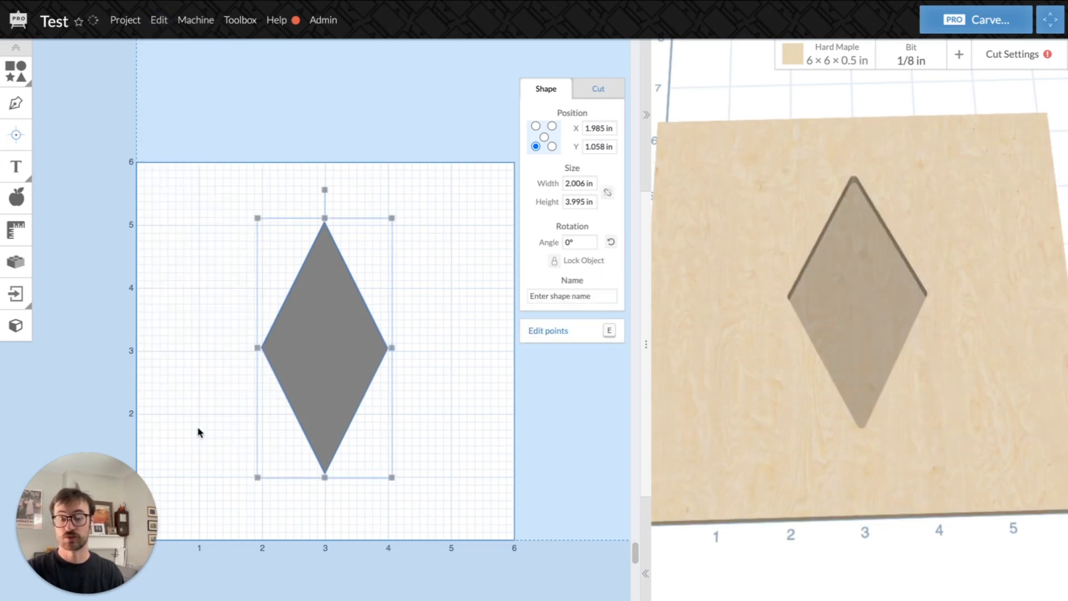